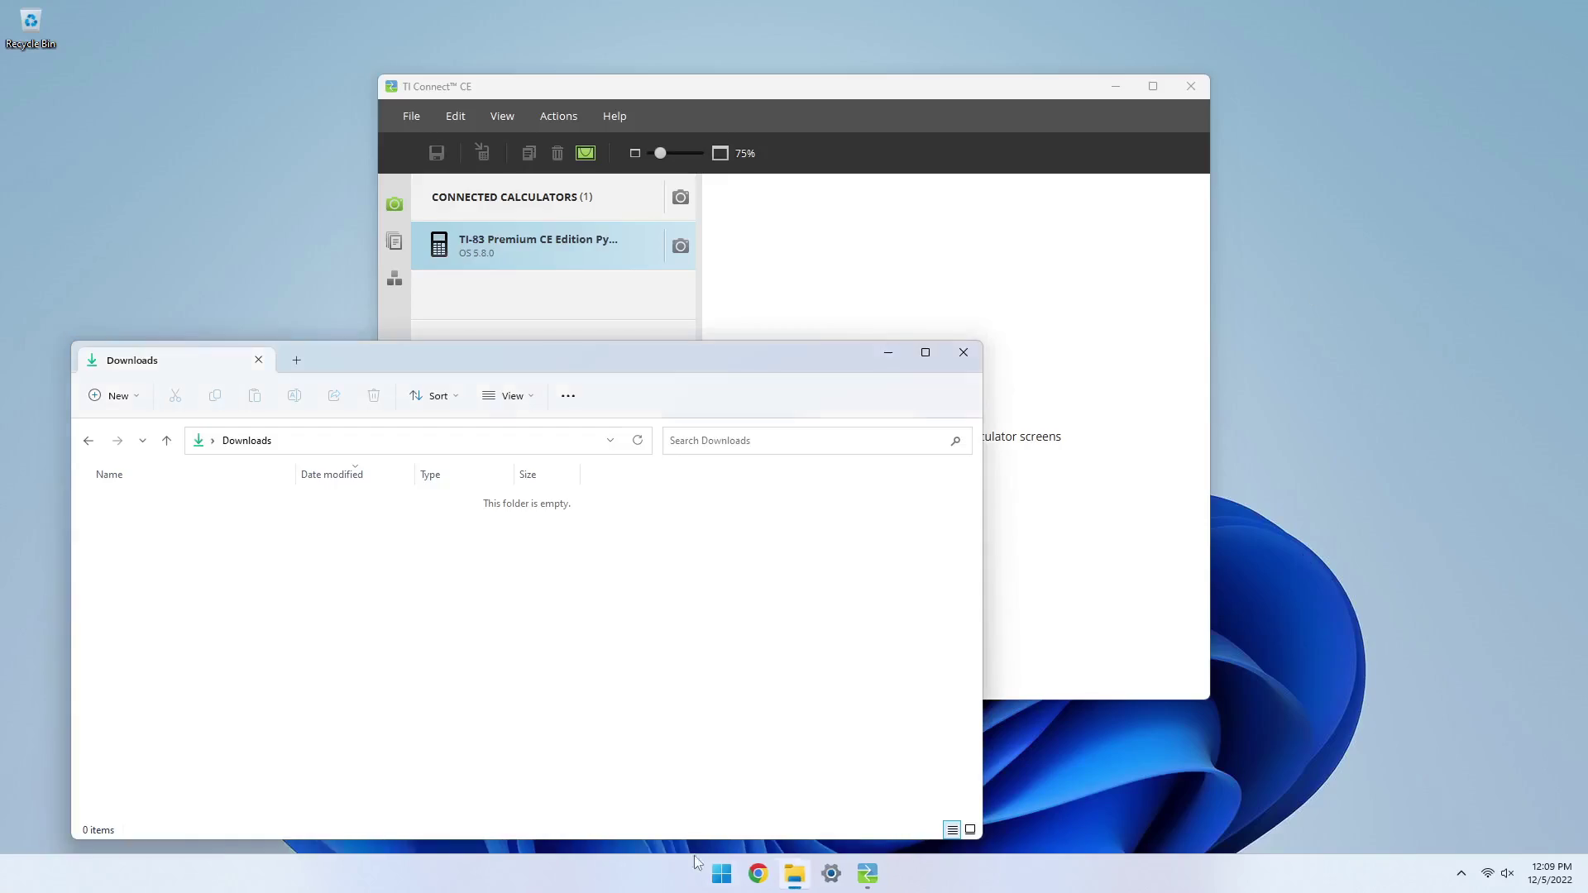
Step: Open calc84maniac.github.io/tiboyce in the browser and go through the changelog on the project's GitHub releases page
type("calc84maniac.github.io/tiboyce")
key("Return")
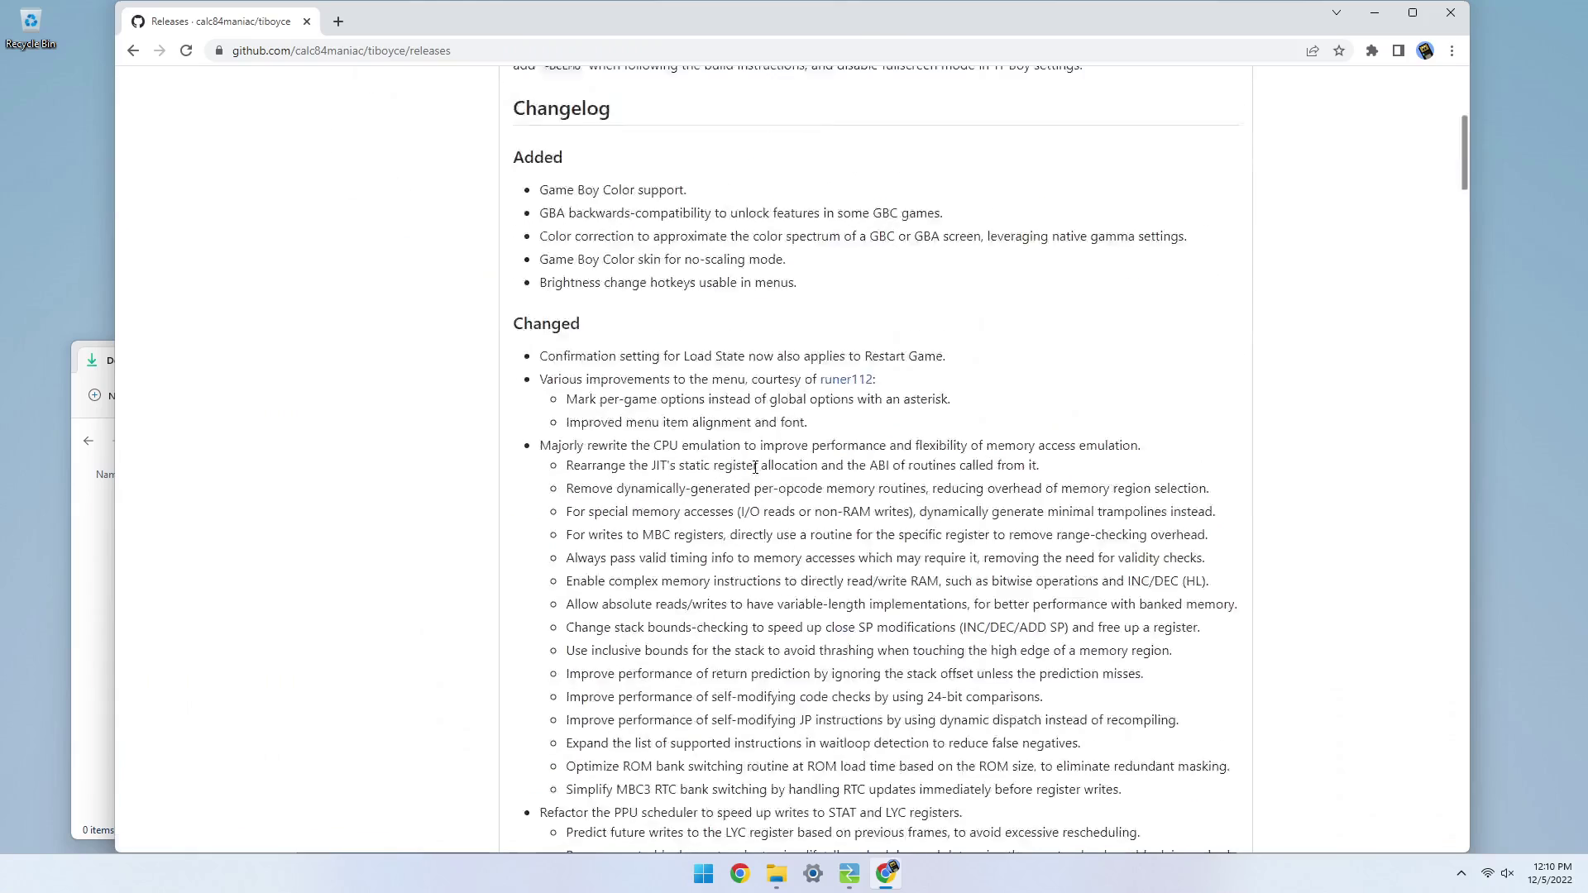
scroll(794, 496, "down", 10)
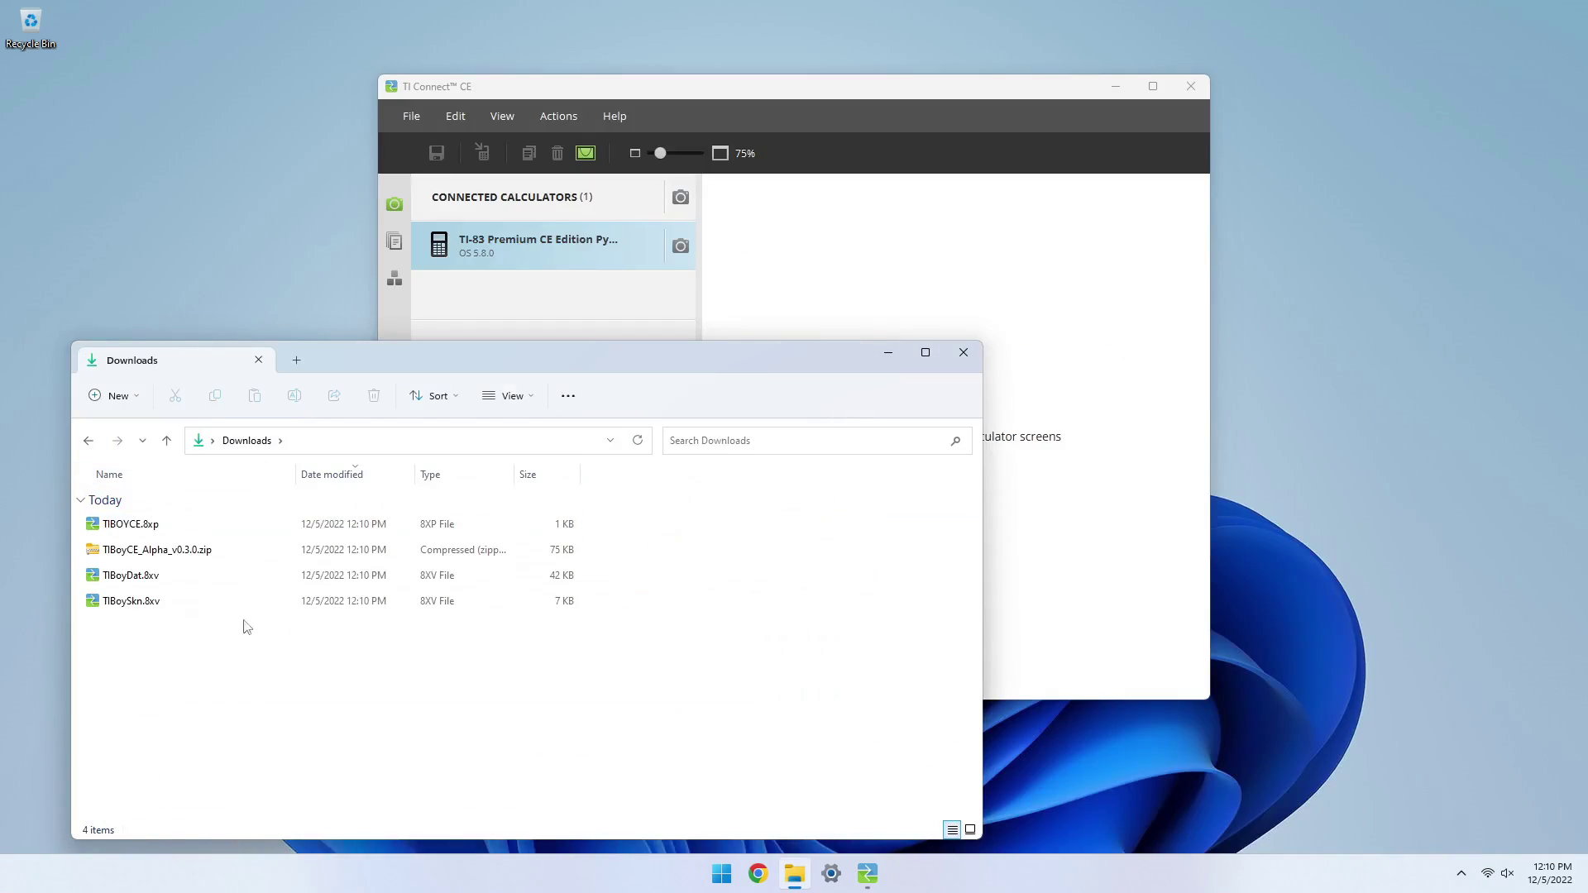
Step: Select the TI-Boy CE files in the Downloads folder and send them to the connected calculator
left_click_drag(246, 626, 91, 517)
left_click(1020, 596)
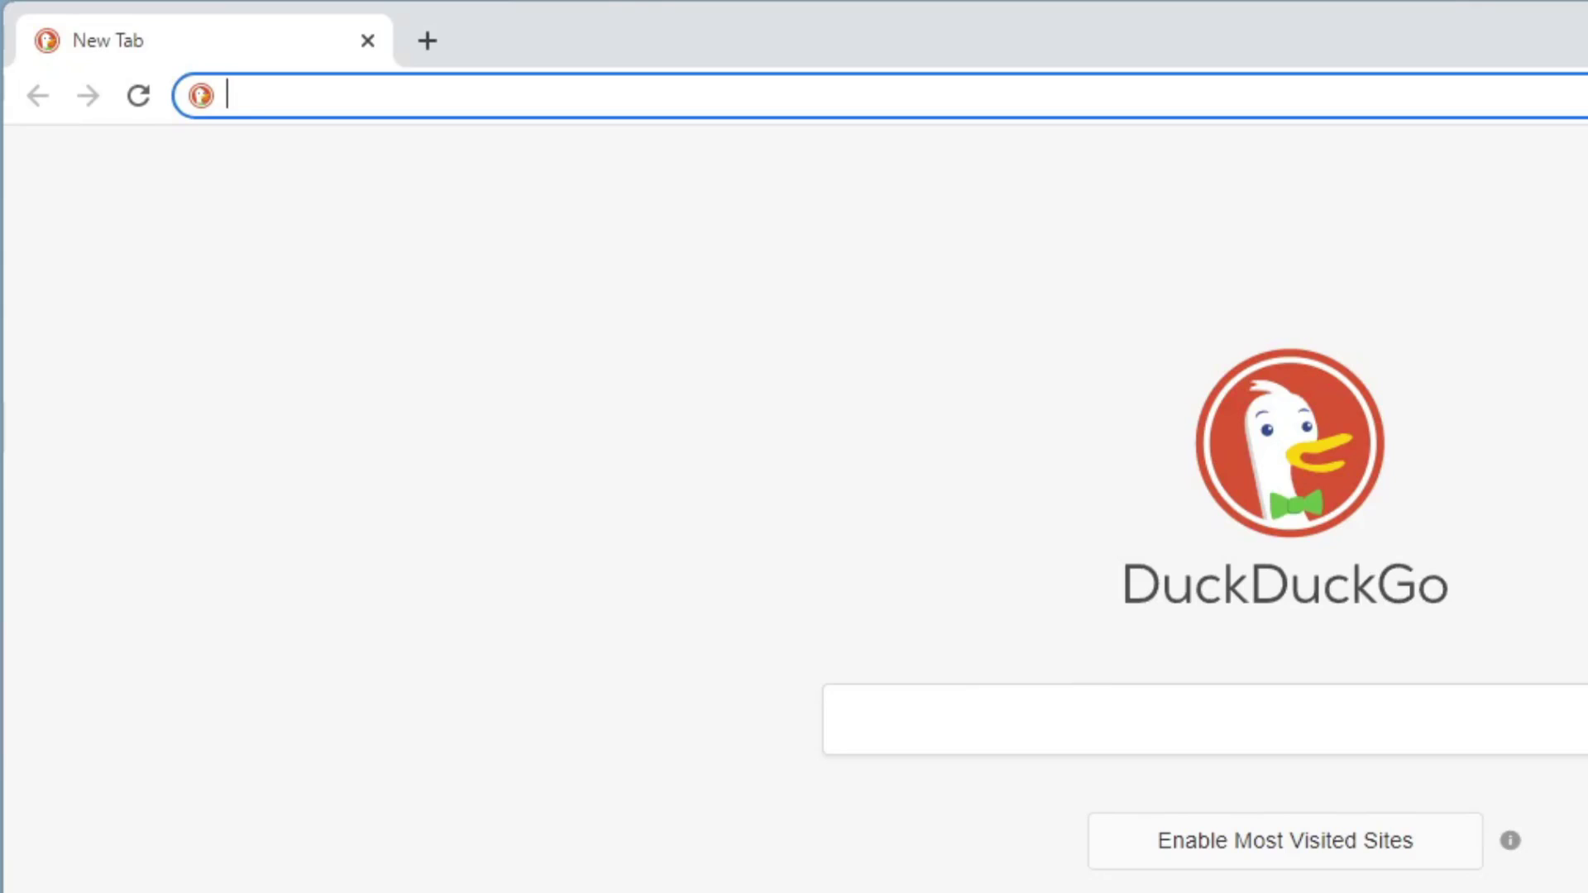
Step: Open the arTIfiCE jailbreak website at yvantt.github.io/arTIfiCE/ in a new browser tab
type("yv")
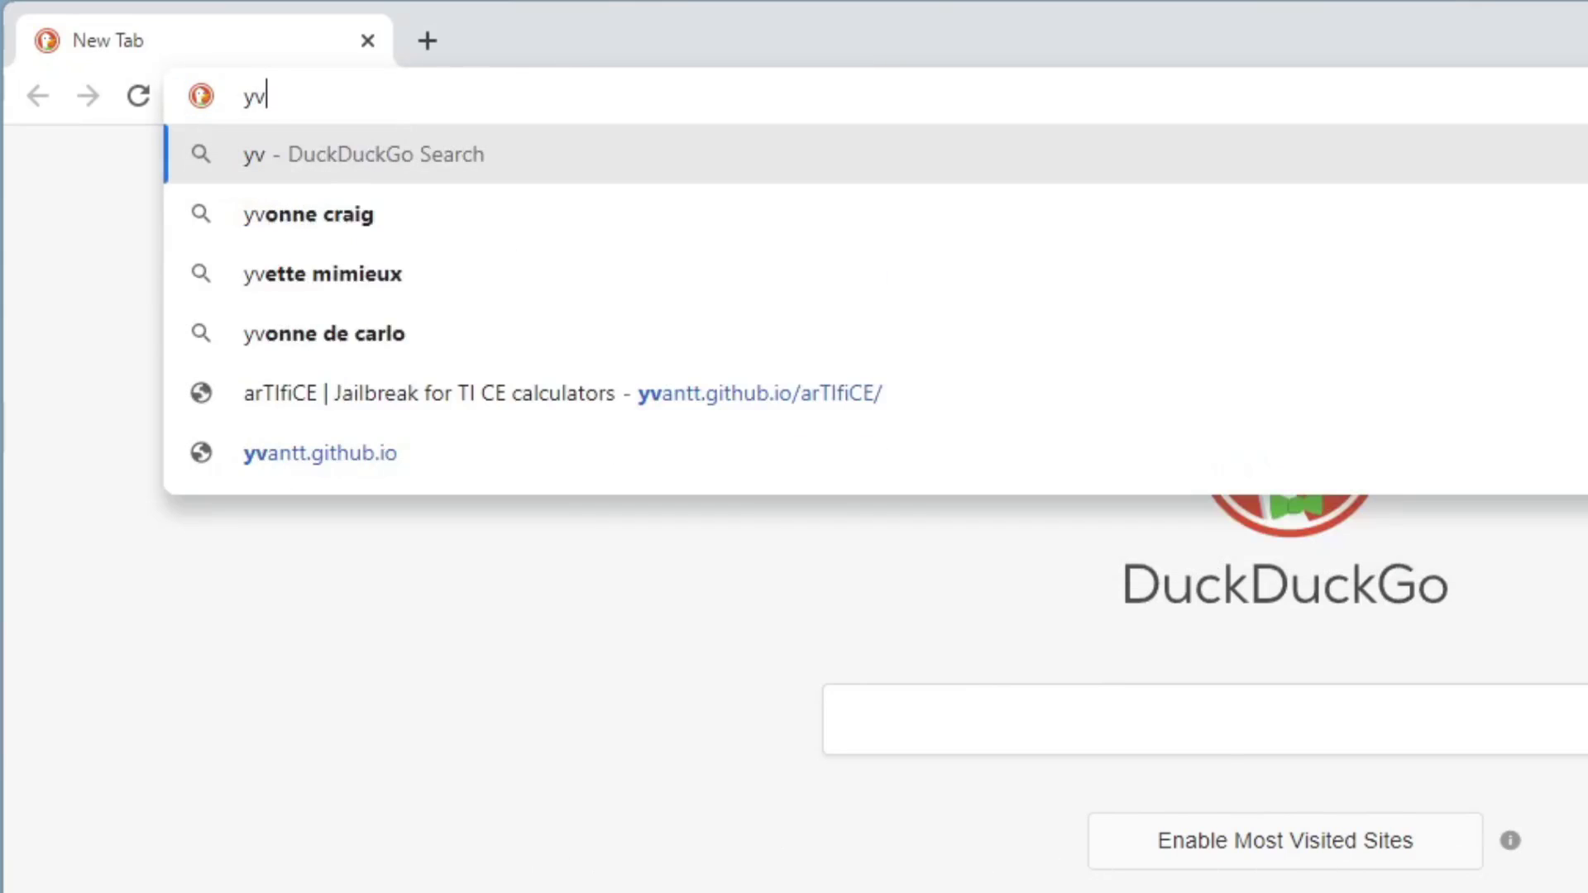
type("antt.github")
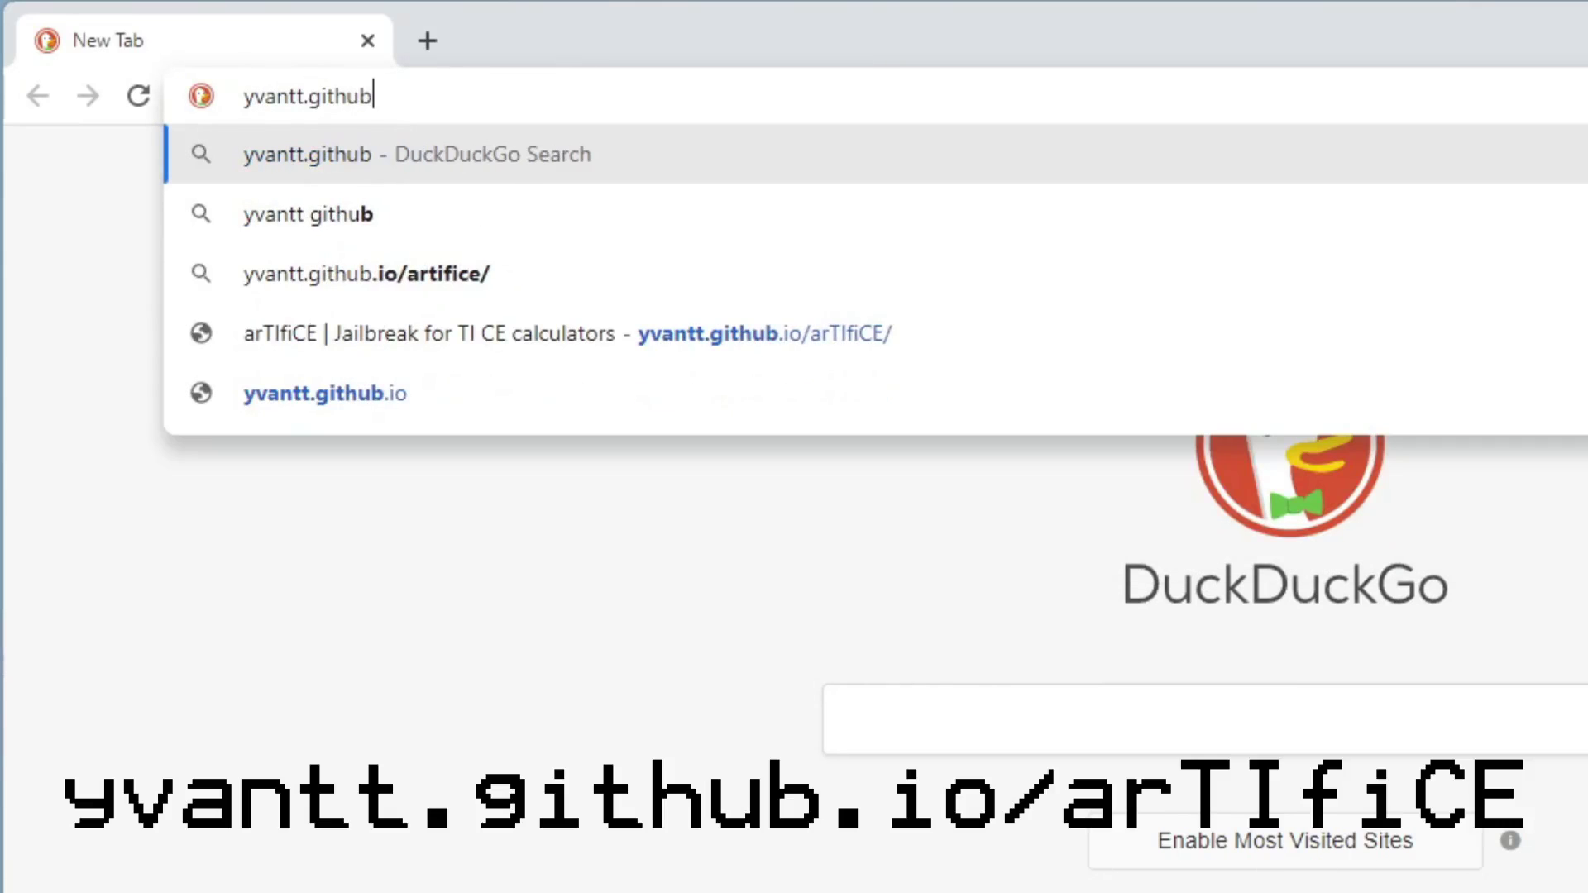
type(".io/arTIfiCE")
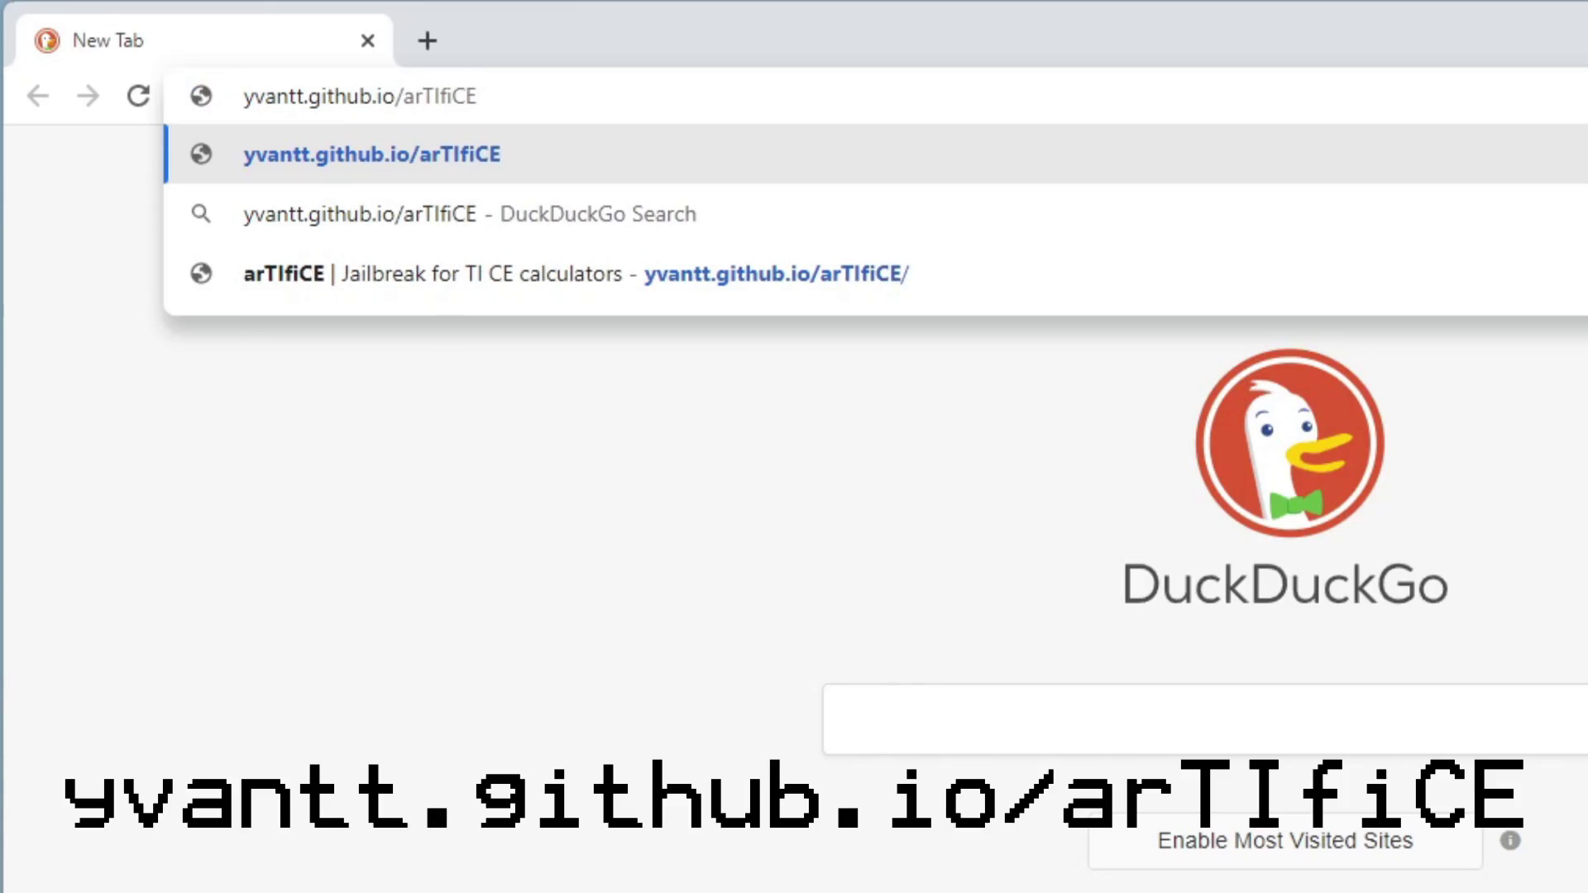
type("/")
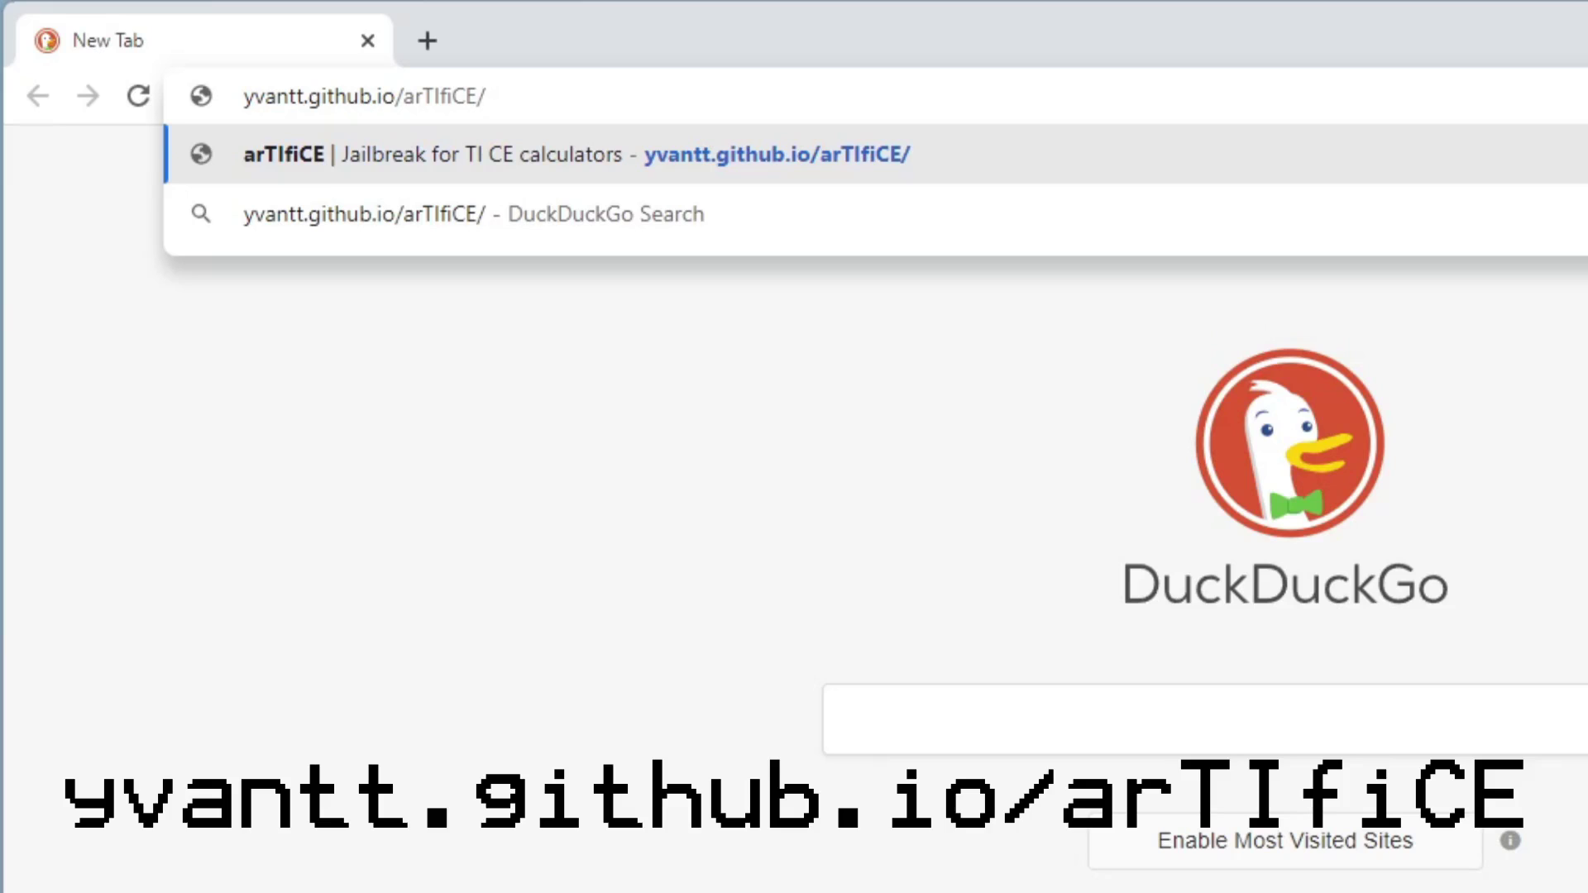
key("Return")
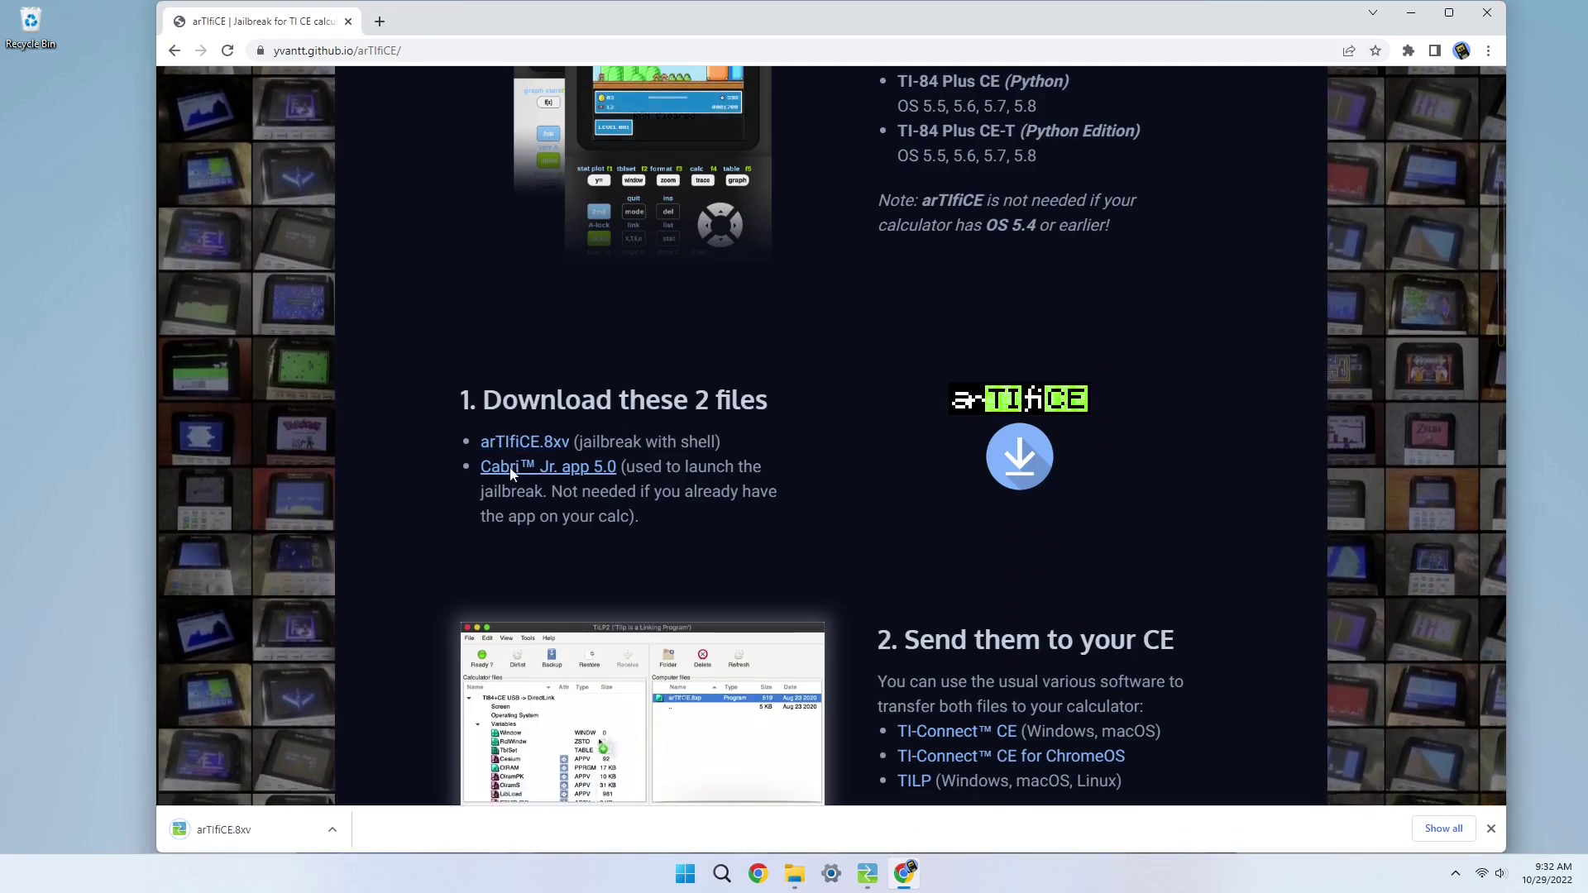
Step: Download the Cabri Jr. app 5.0 for the TI-84 Plus CE/T family through the arTIfiCE page's link
left_click(511, 473)
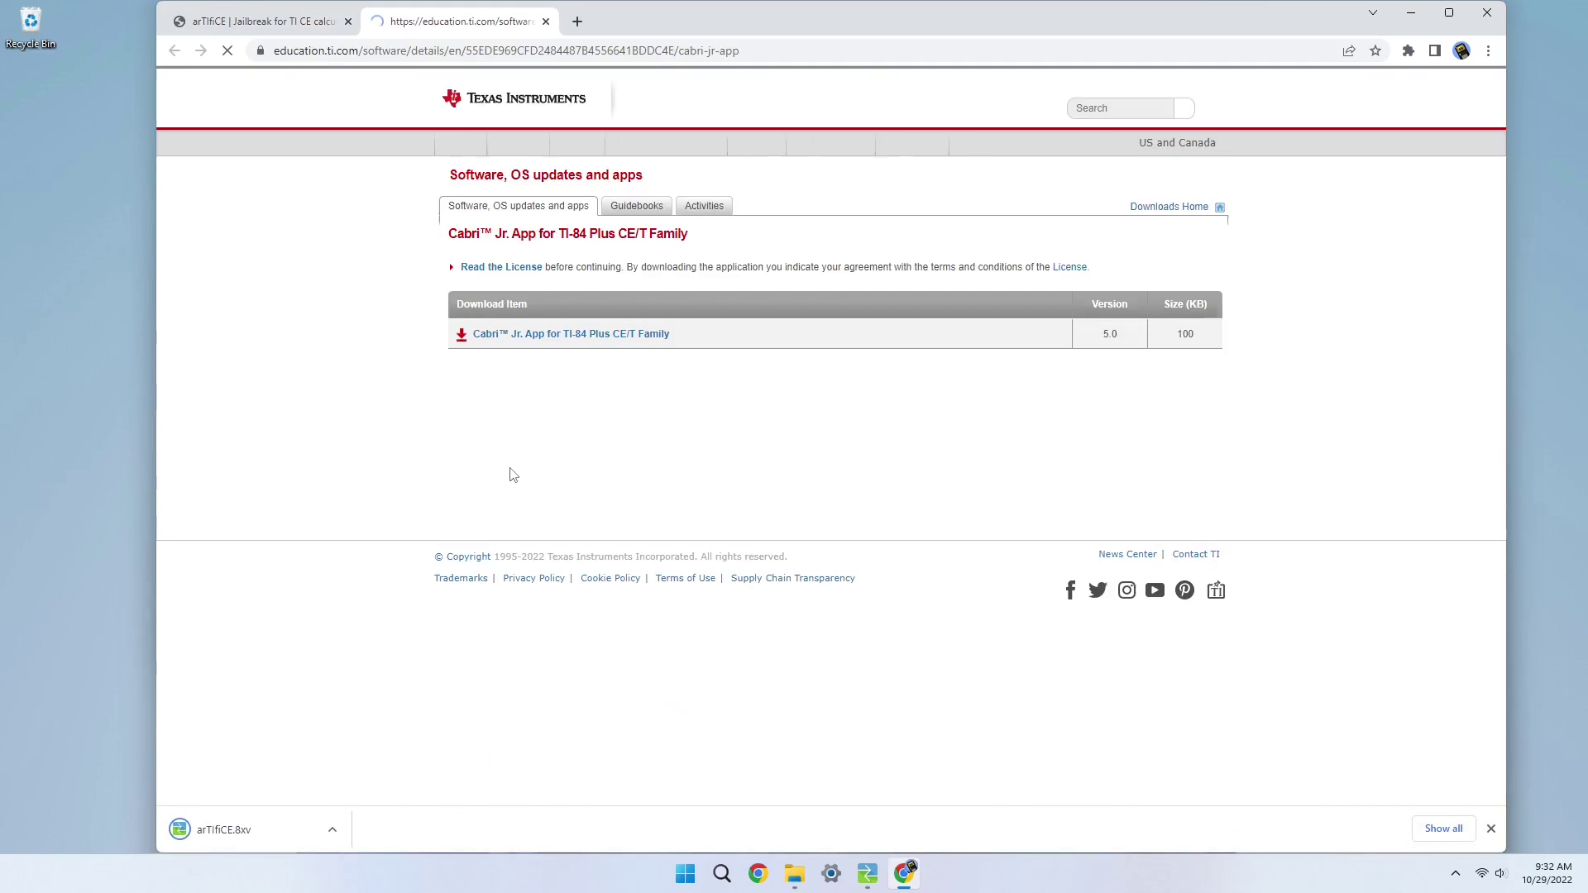
left_click(533, 339)
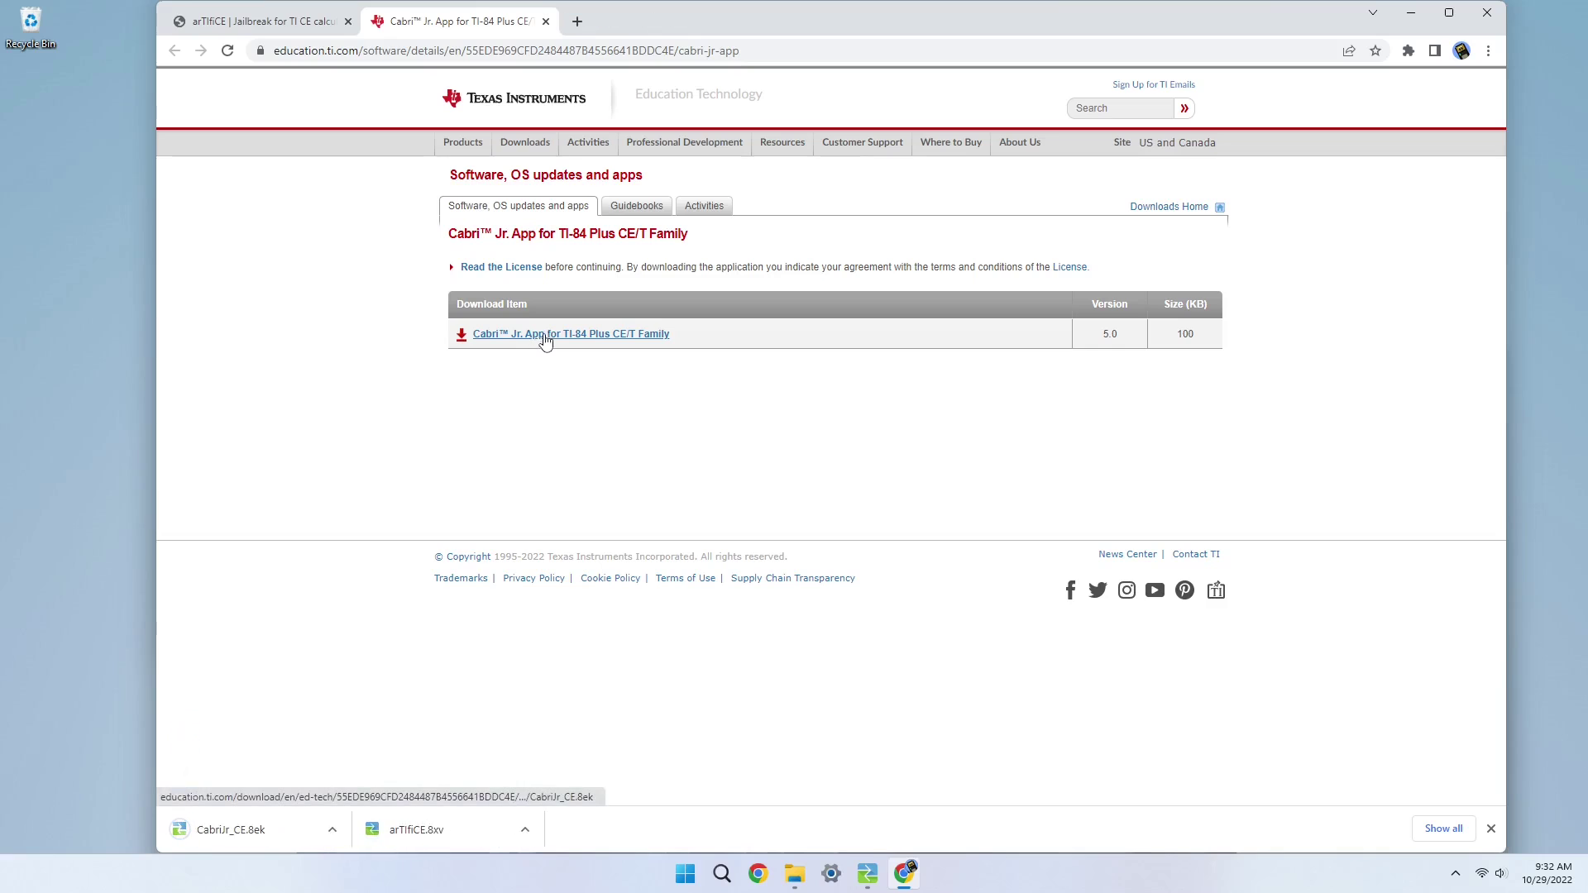
Step: Switch to TI Connect CE and send arTIfiCE.8xv and CabriJr_CE.8ek from the Downloads folder to the connected TI-83 Premium CE
left_click(871, 872)
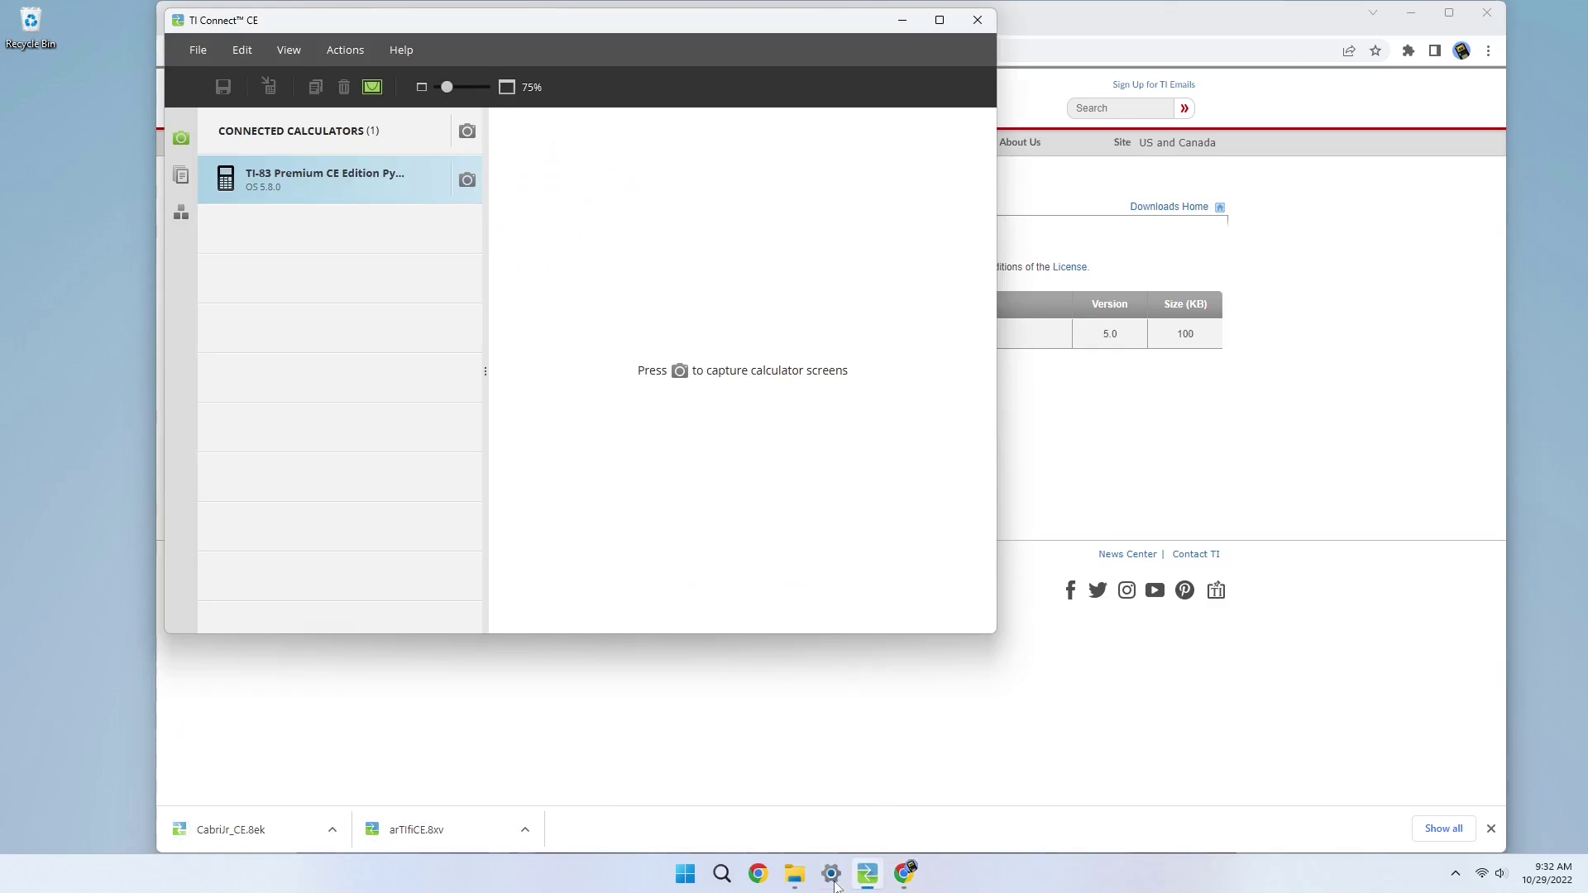
left_click(795, 873)
left_click(672, 533)
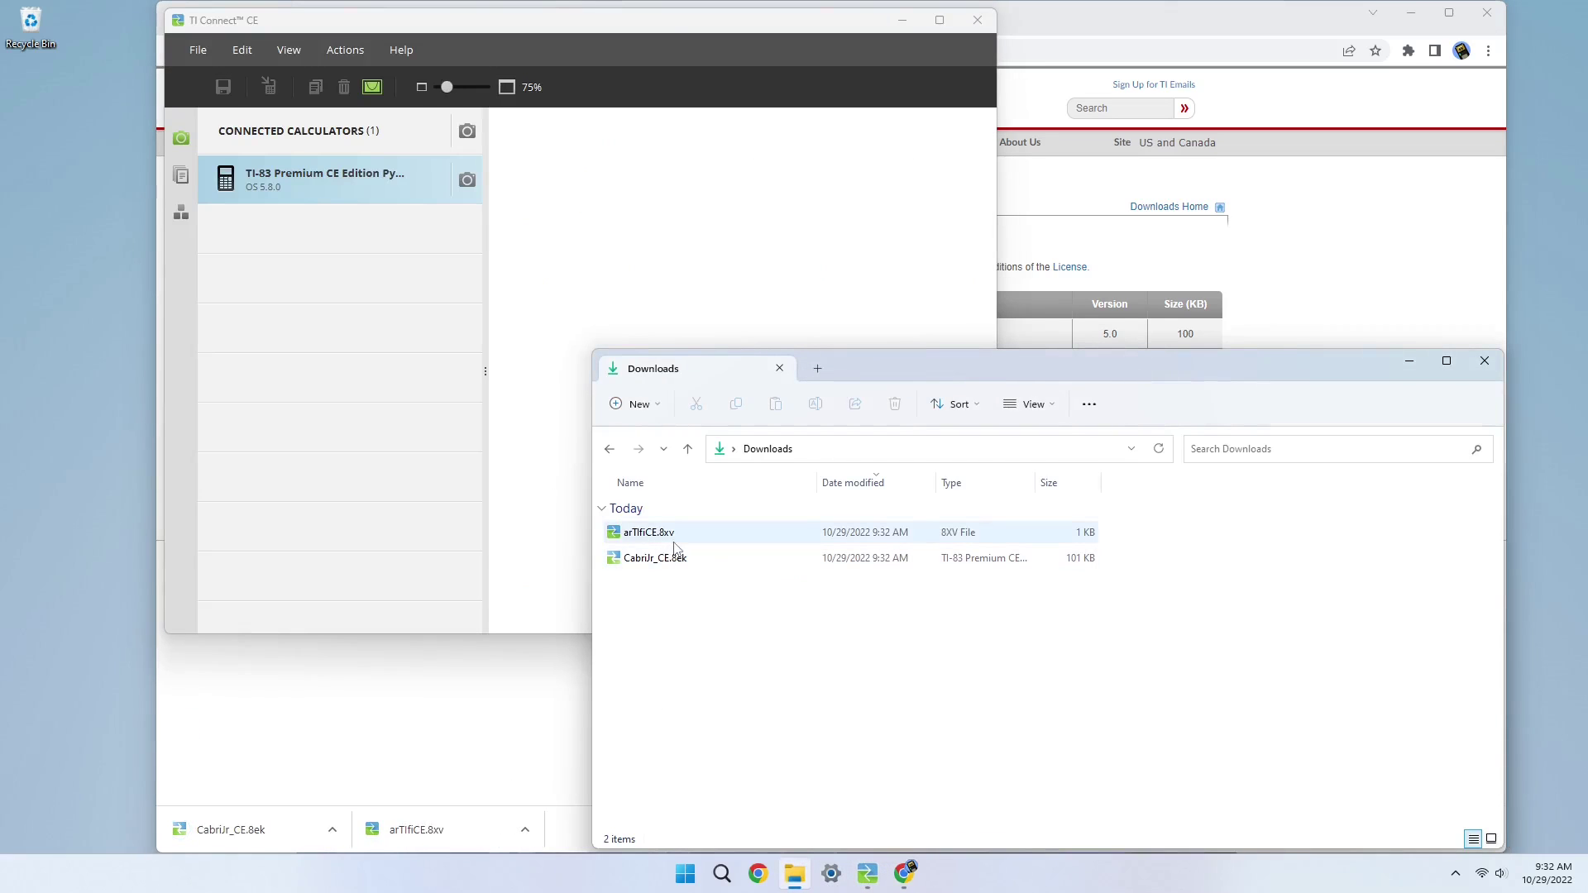
left_click(692, 556)
left_click(711, 534, "shift")
left_click_drag(711, 533, 375, 180)
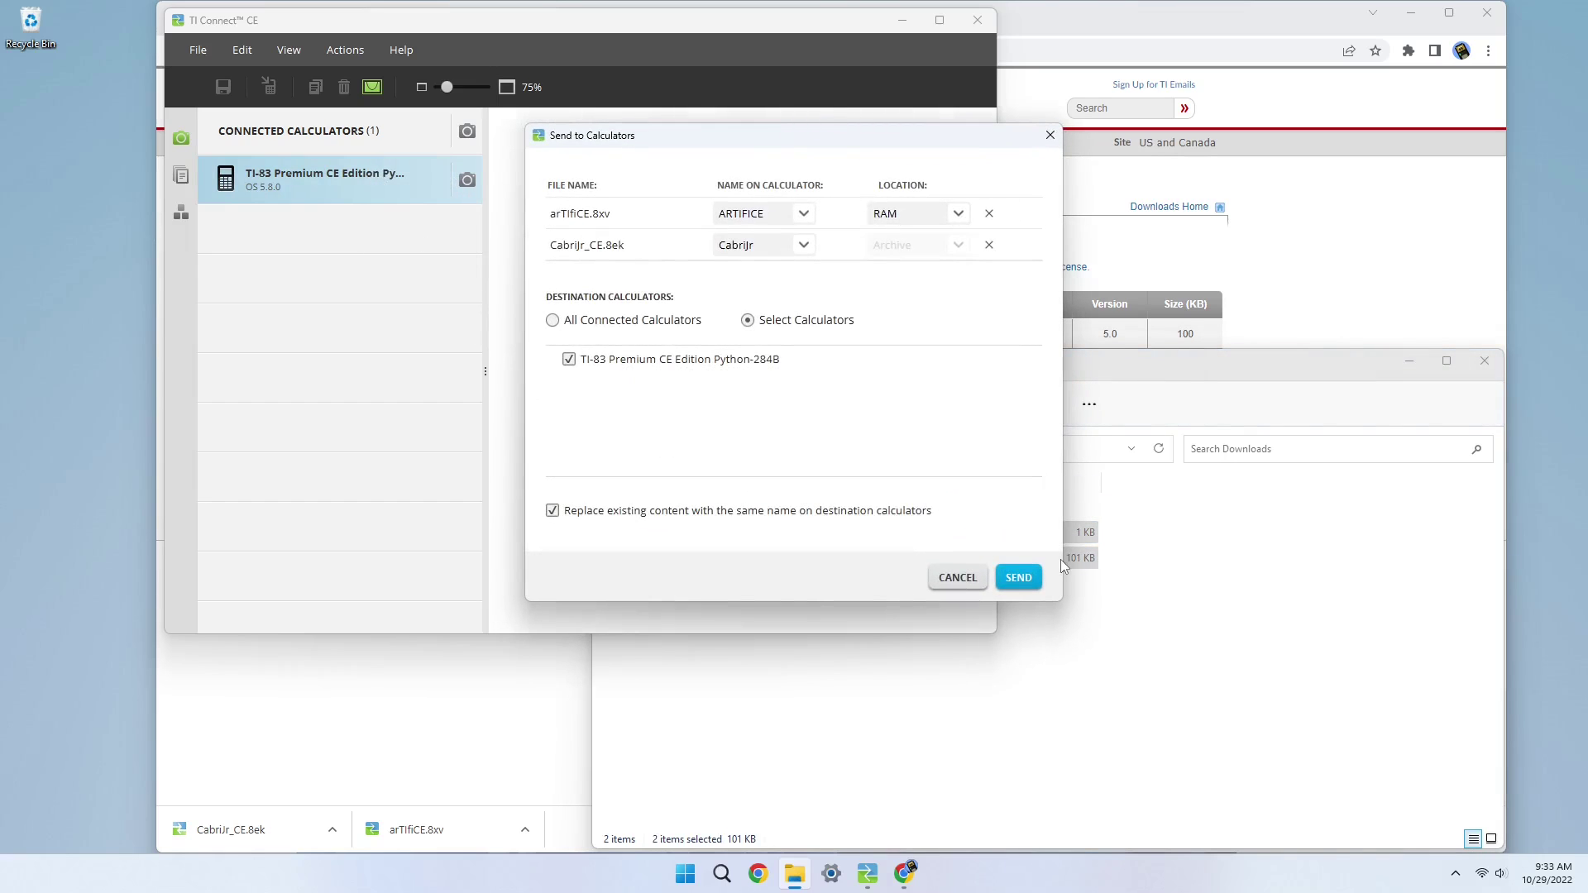
left_click(1019, 577)
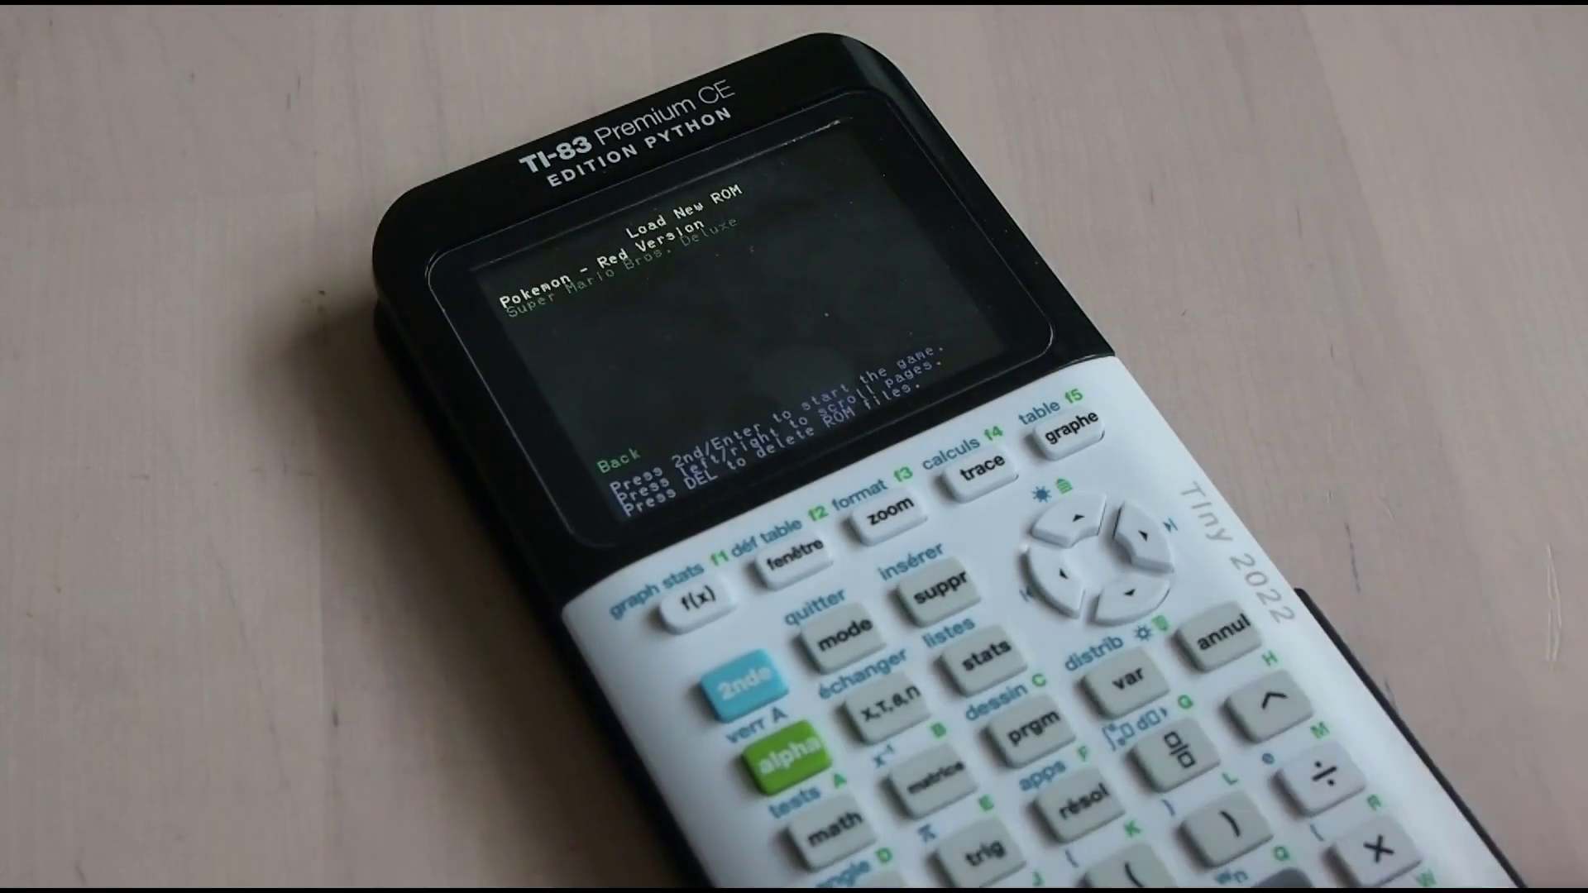
Step: Open the TI-Boy CE website at calc84maniac.github.io/tiboyce in the browser
type("c")
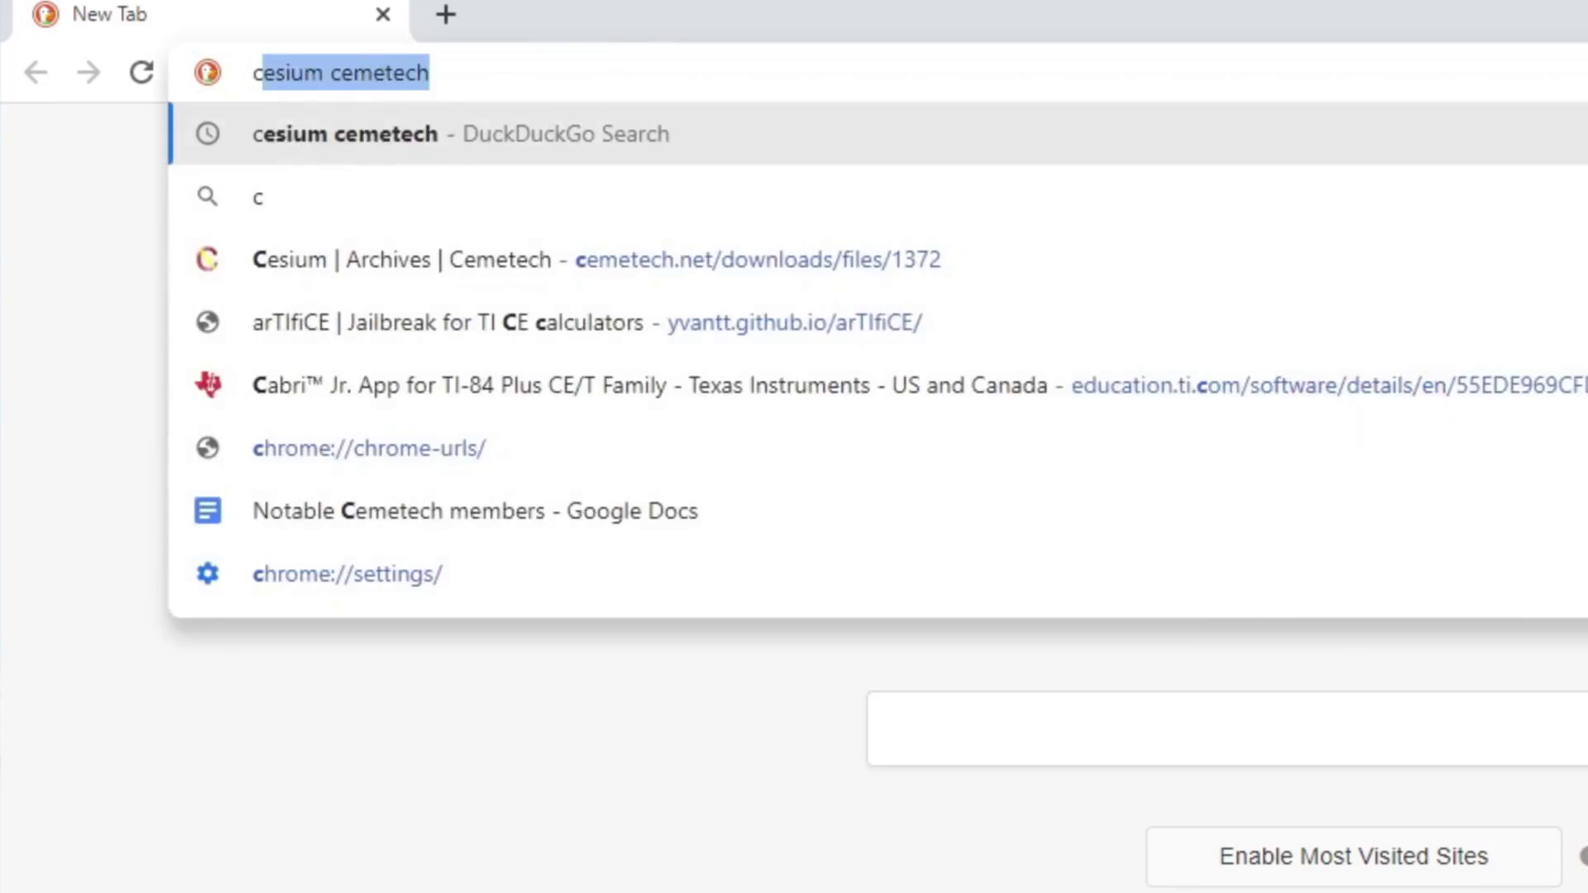
key("Delete")
type("alc84man")
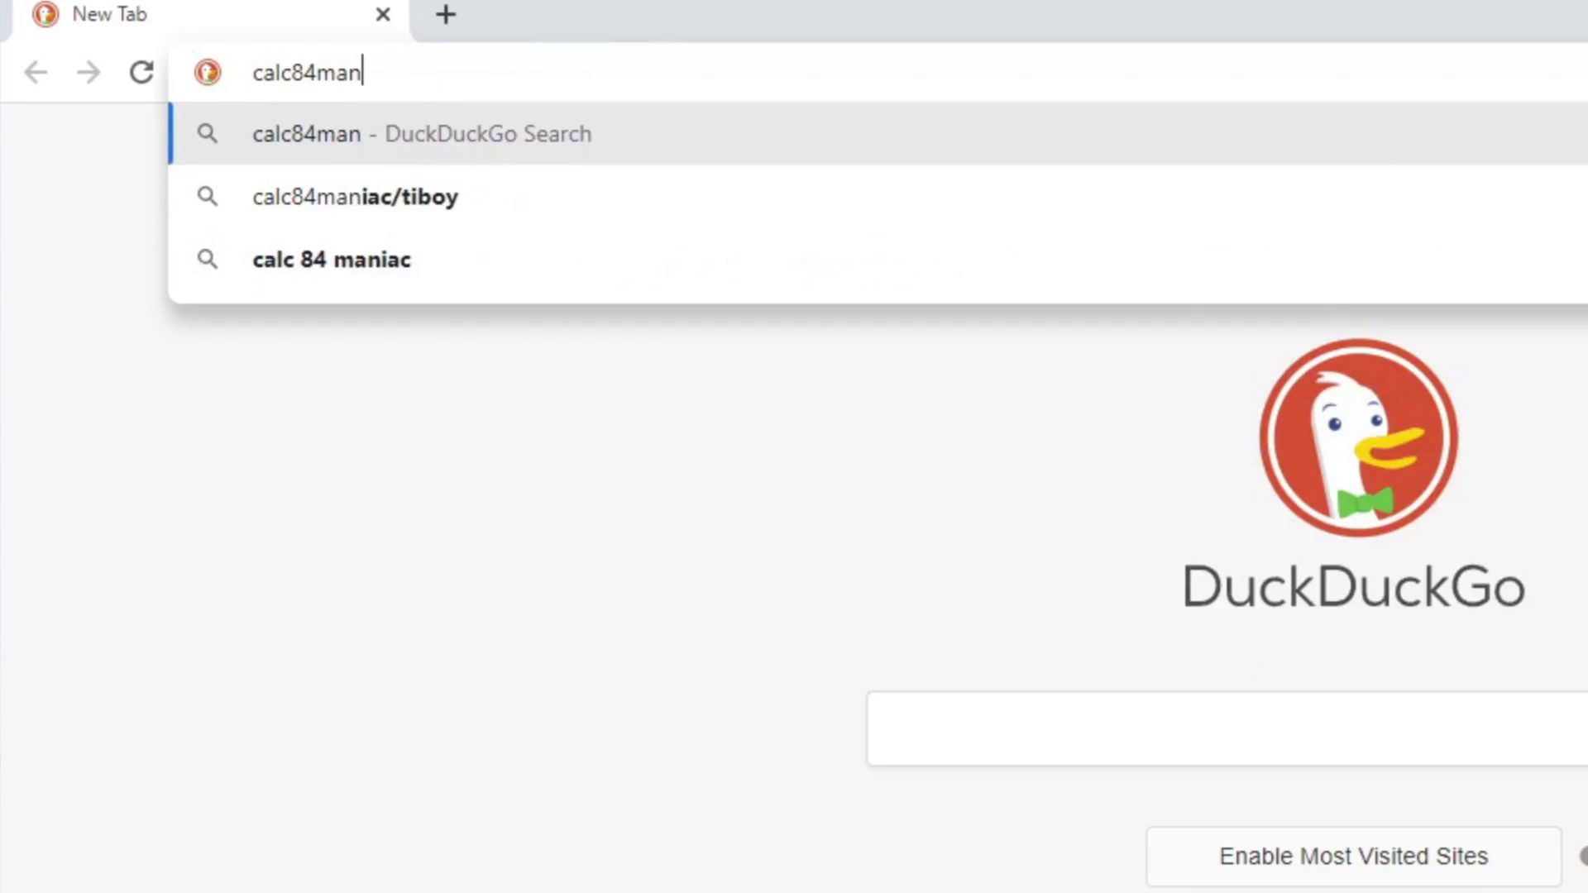
type("iac.github.io/")
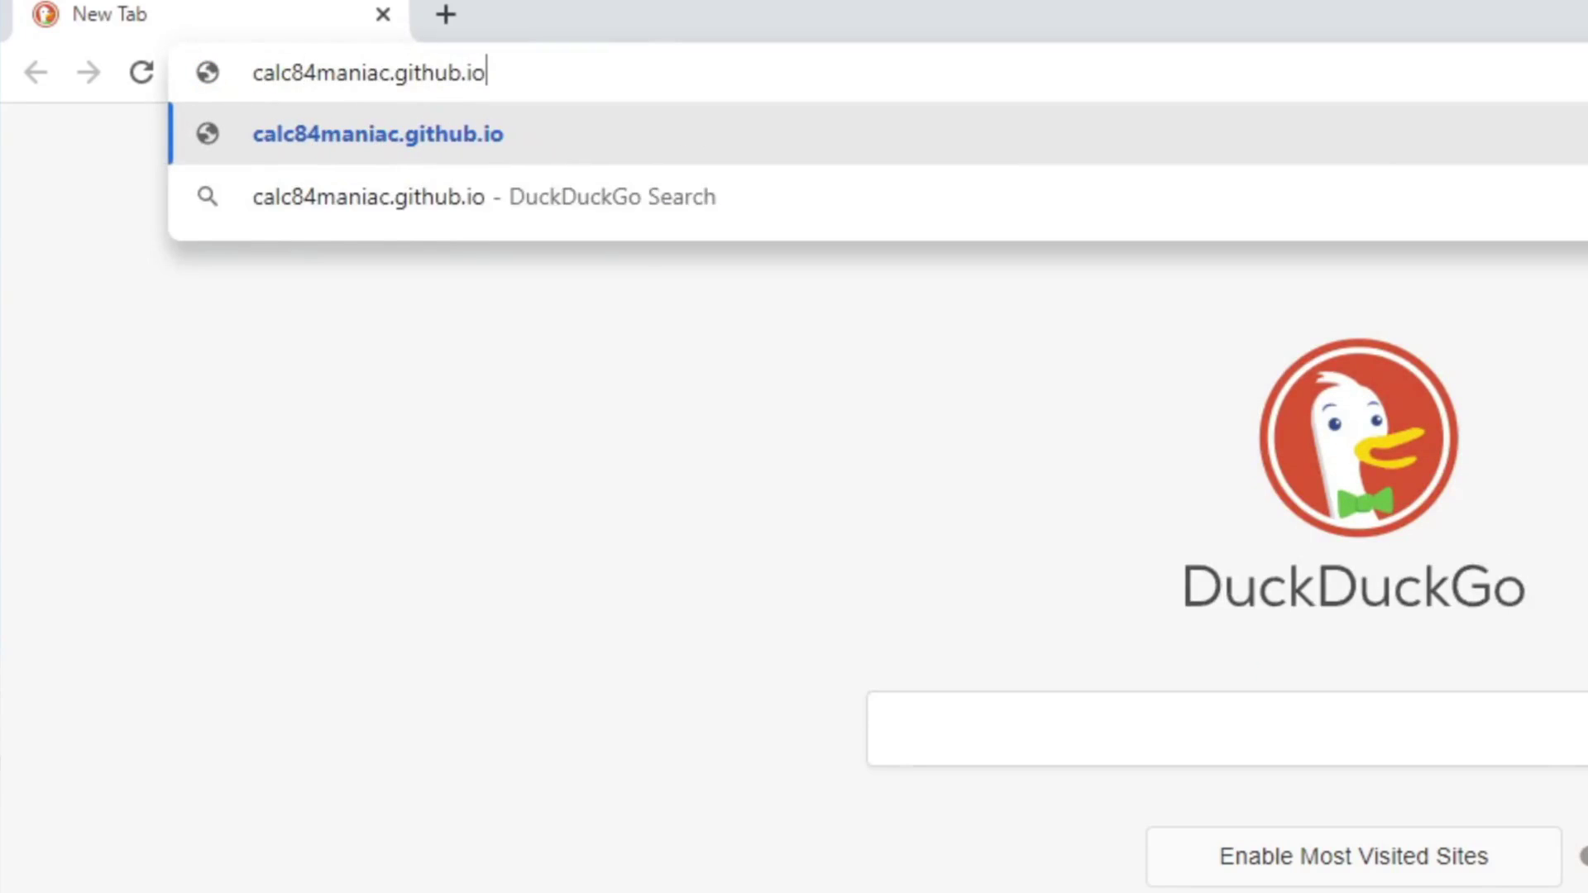
type("tiboyce")
key("Return")
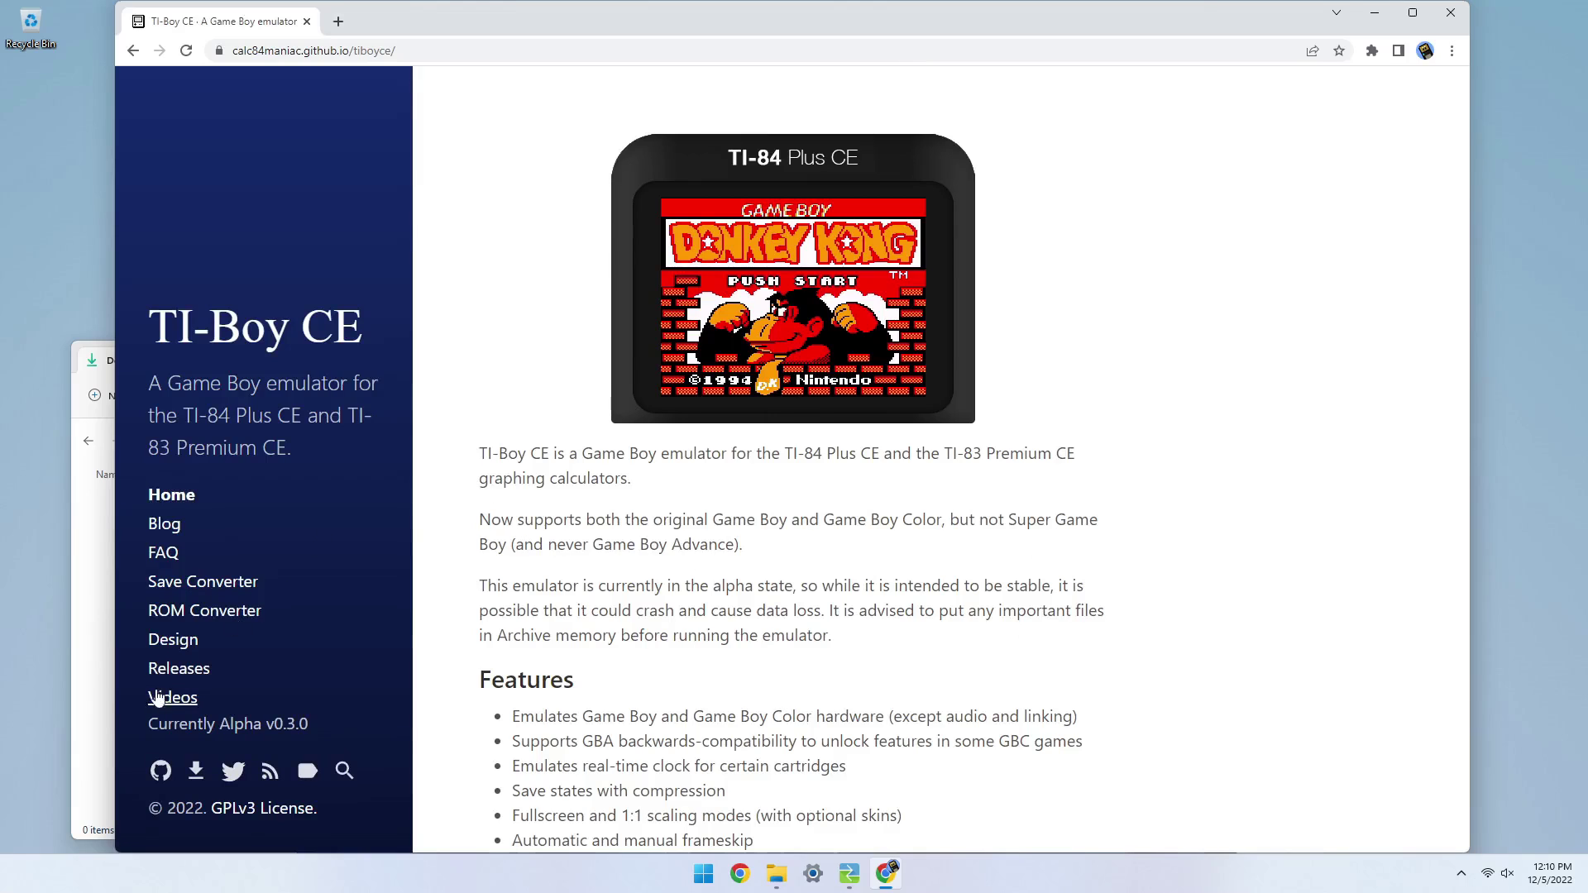
Step: Download TIBoyCE_Alpha_v0.3.0.zip from the Alpha v0.3.0 release assets on GitHub
left_click(170, 671)
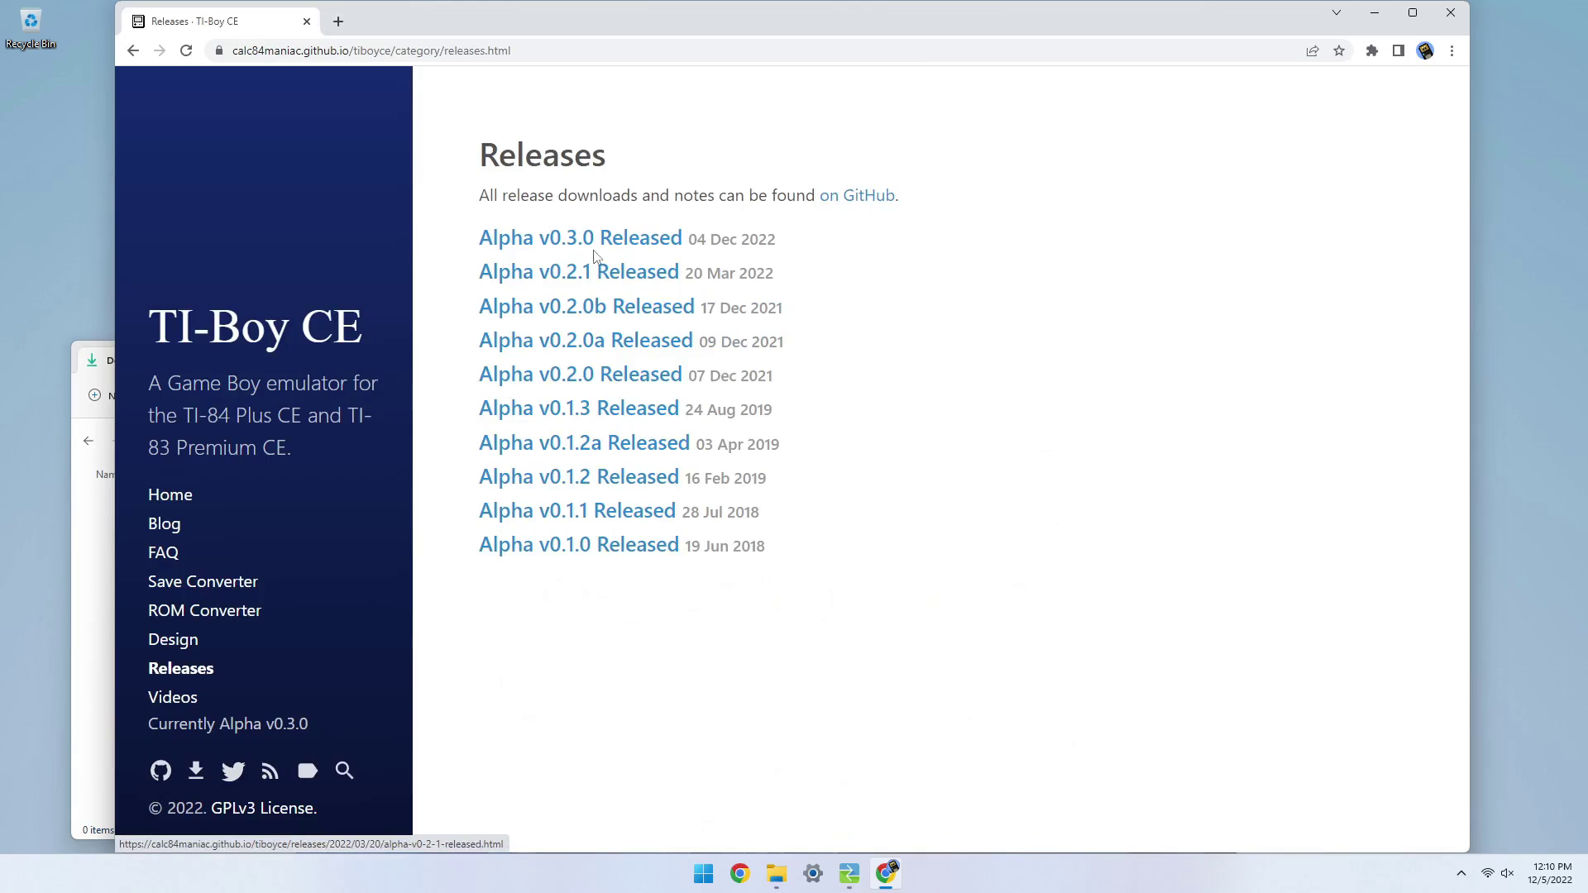
left_click(599, 247)
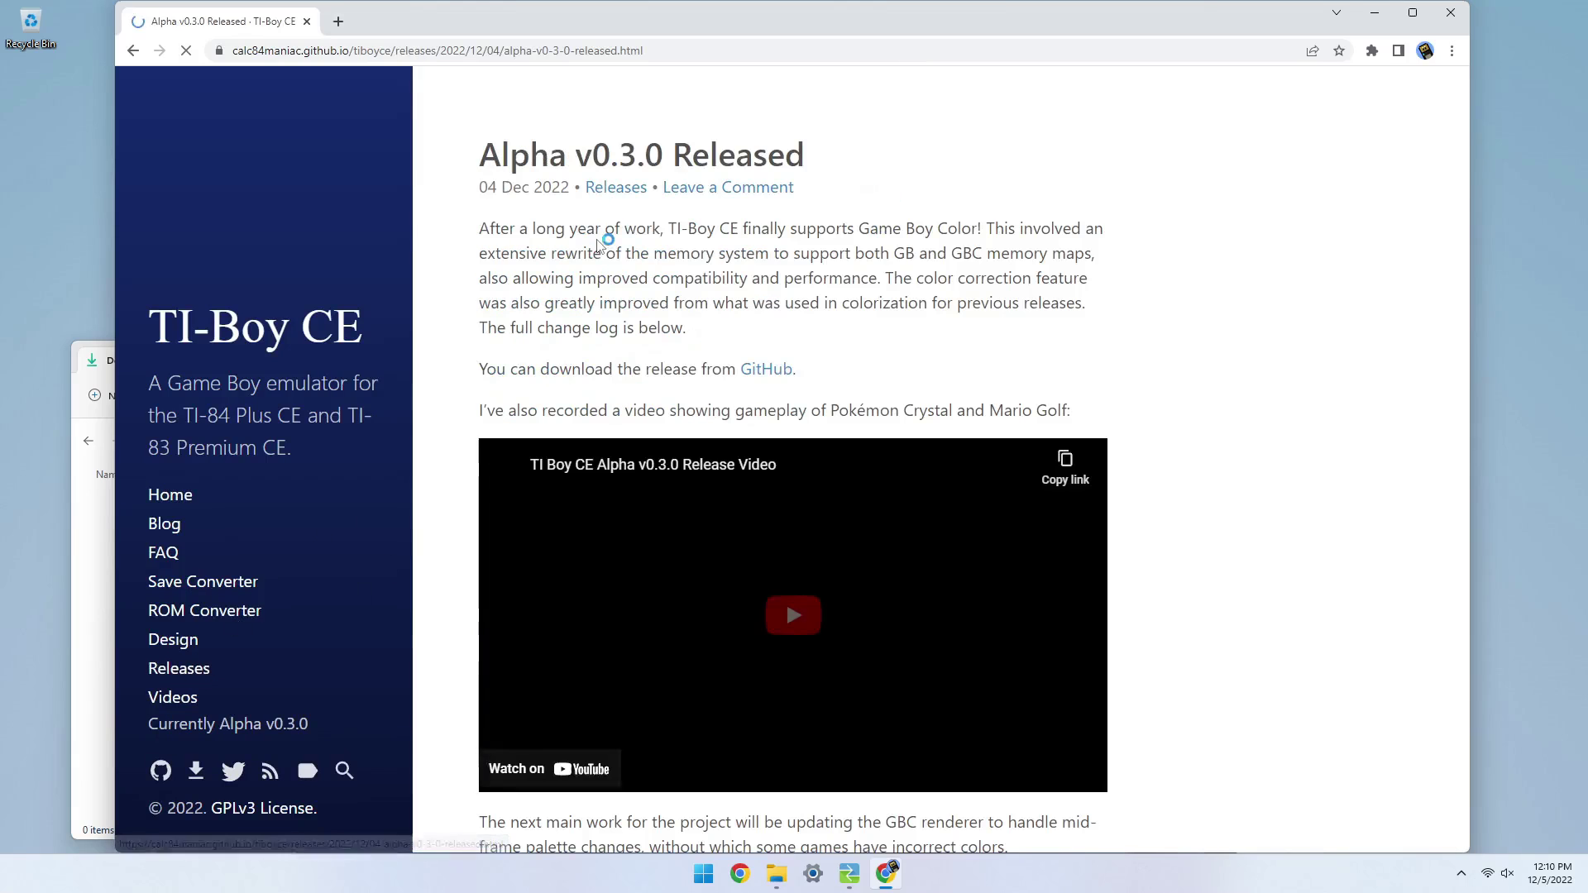
left_click(766, 370)
scroll(756, 468, "down", 15)
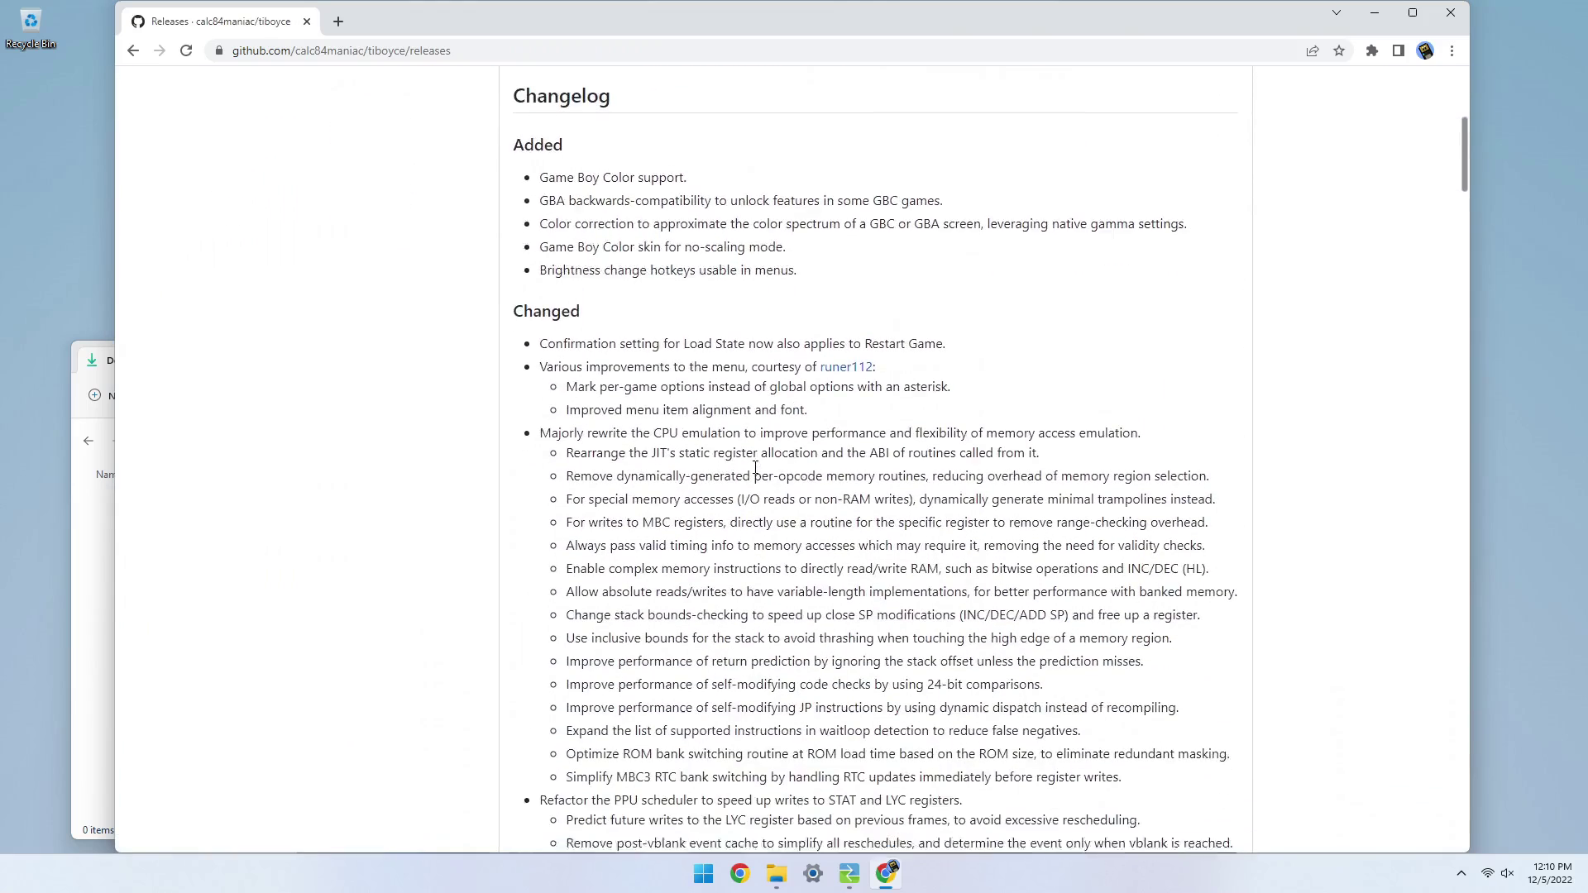
scroll(755, 467, "down", 6)
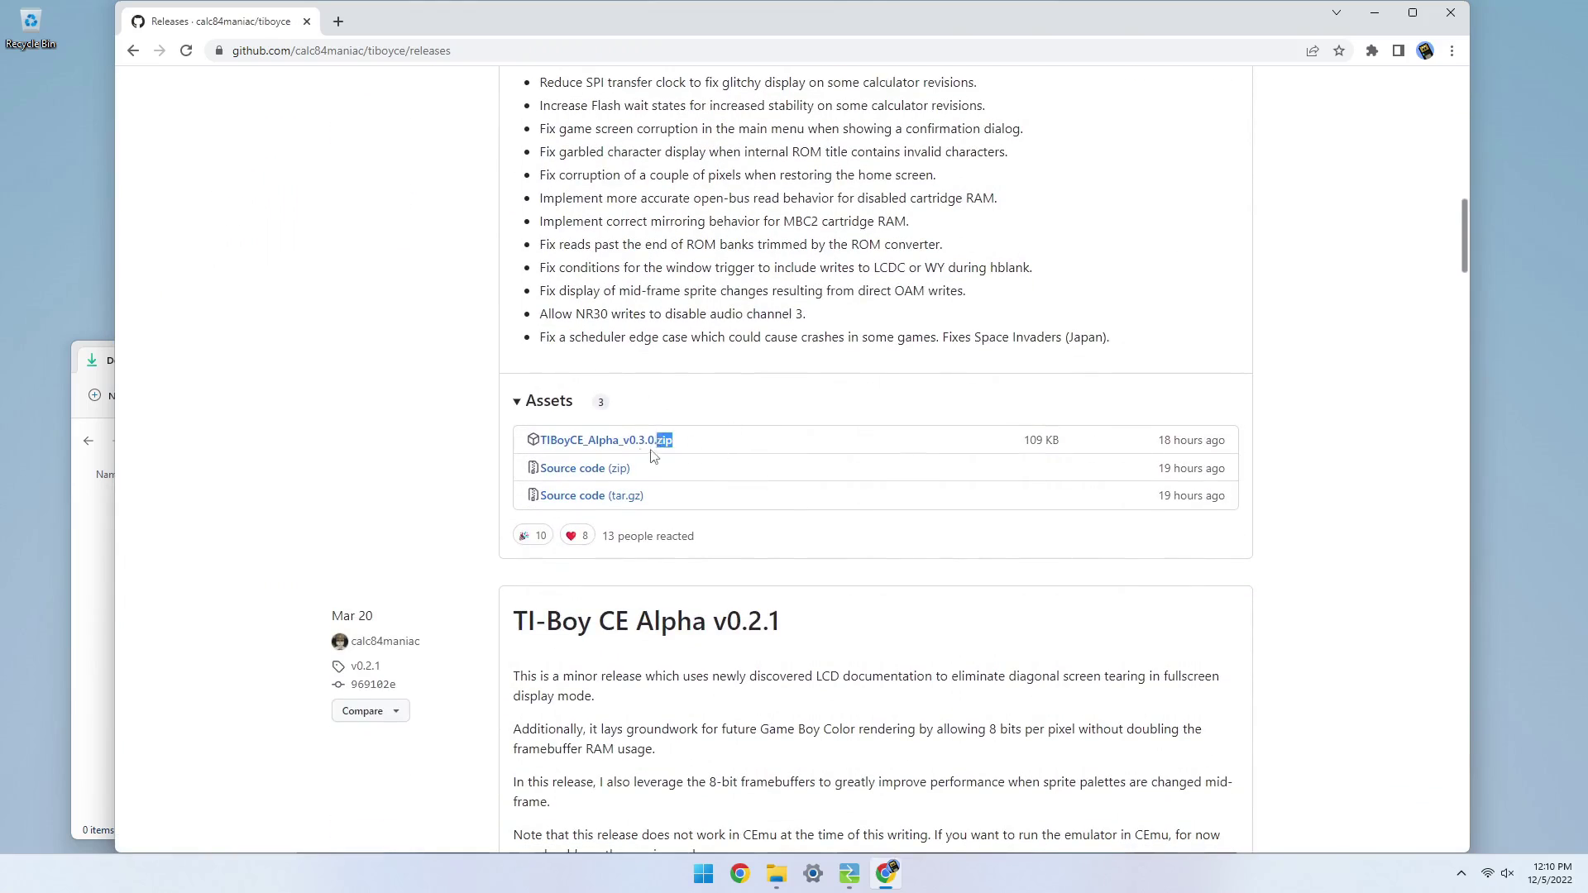
left_click_drag(653, 456, 531, 447)
left_click(580, 440)
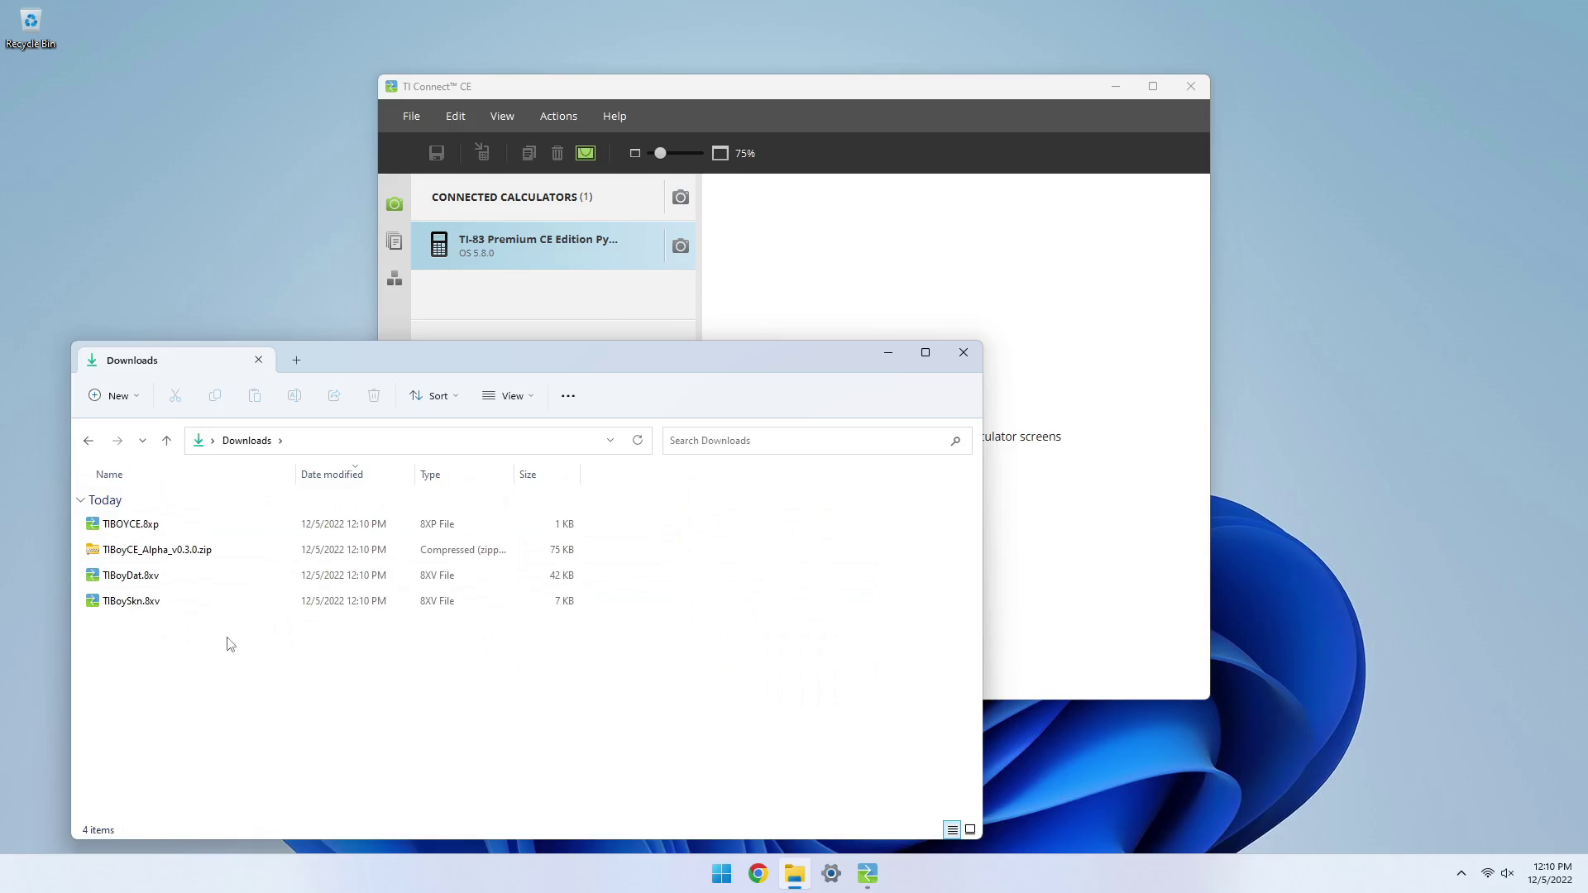
Step: Send TIBOYCE.8xp, TIBoyDat.8xv and TIBoySkn.8xv from the Downloads folder to the connected calculator in TI Connect CE
left_click_drag(230, 645, 230, 577)
left_click(184, 527, "ctrl")
left_click_drag(183, 527, 545, 251)
left_click(1019, 598)
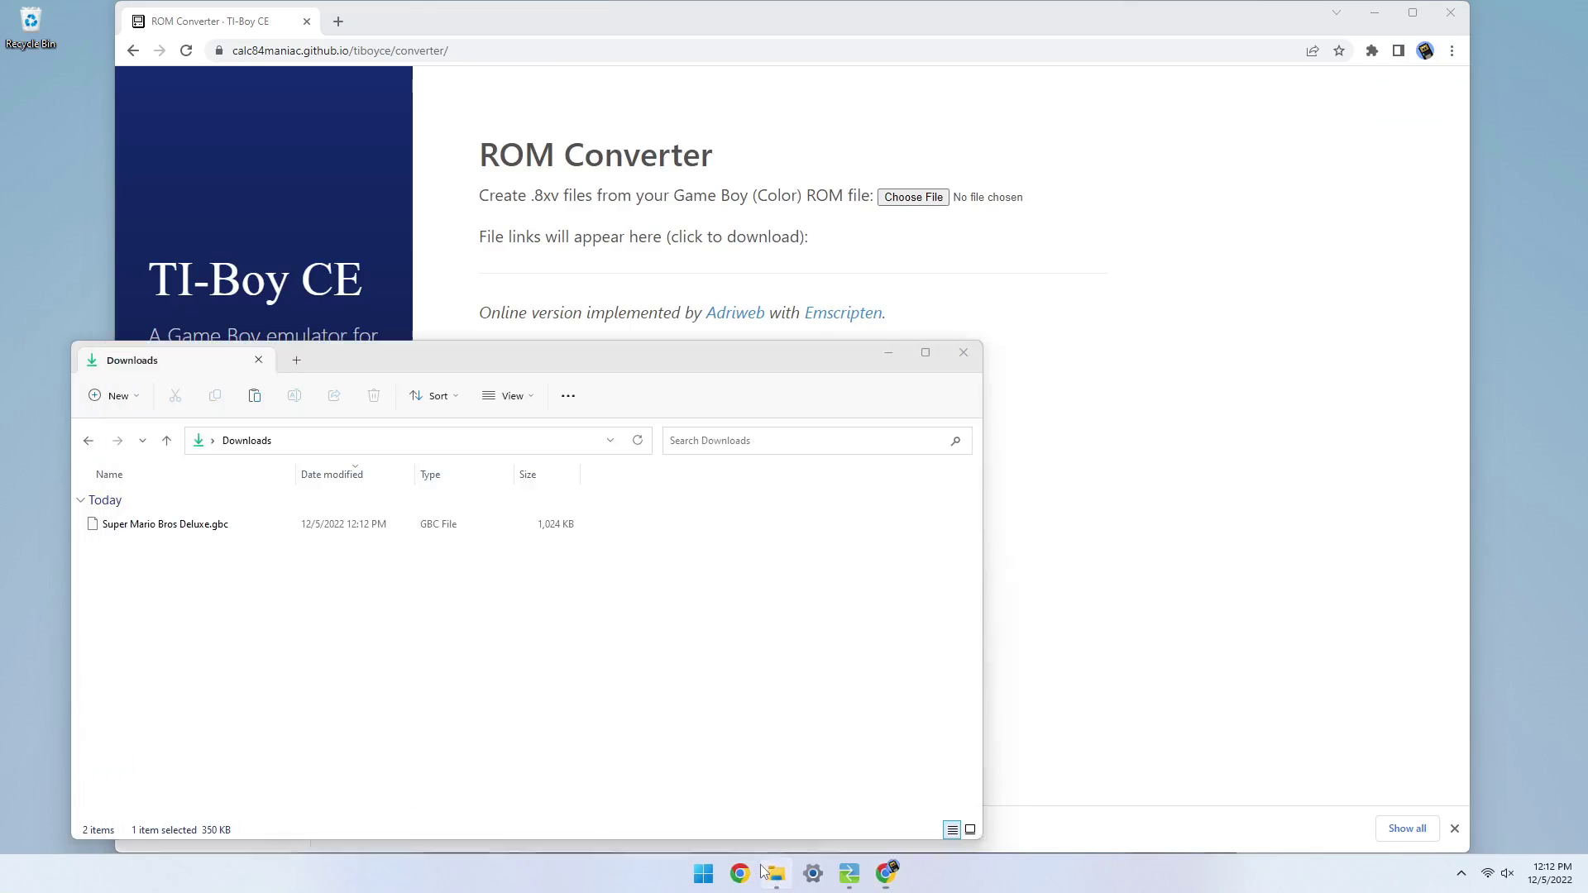
Step: Convert Super Mario Bros Deluxe.gbc with prefix SMB and title Super Mario Bros Deluxe, and download the TI-83 Premium CE bundle
left_click(390, 524)
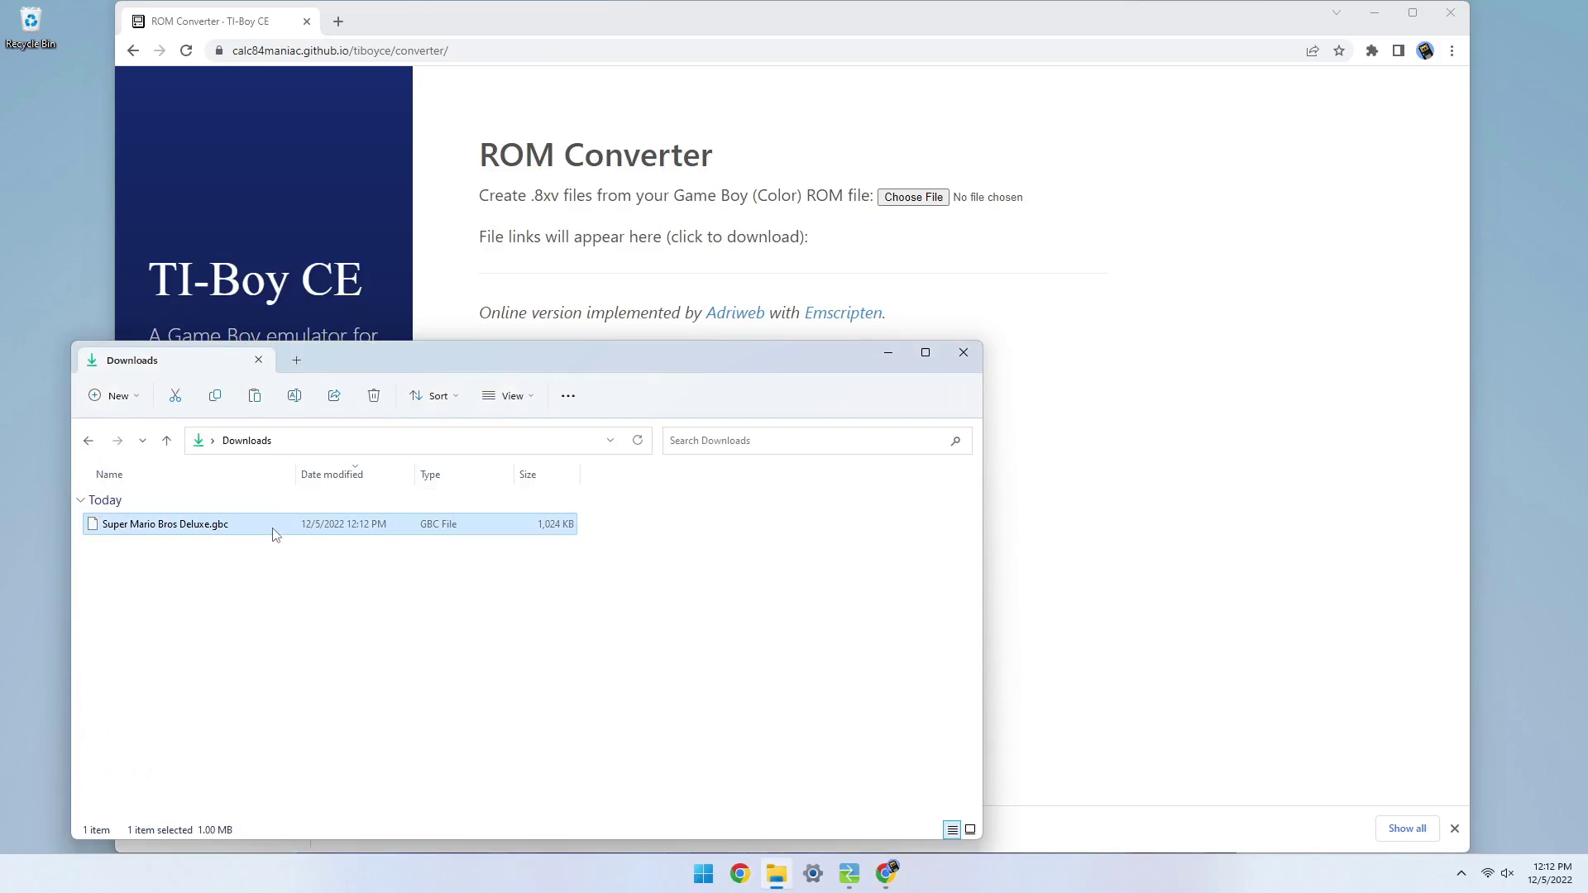
left_click_drag(276, 534, 927, 204)
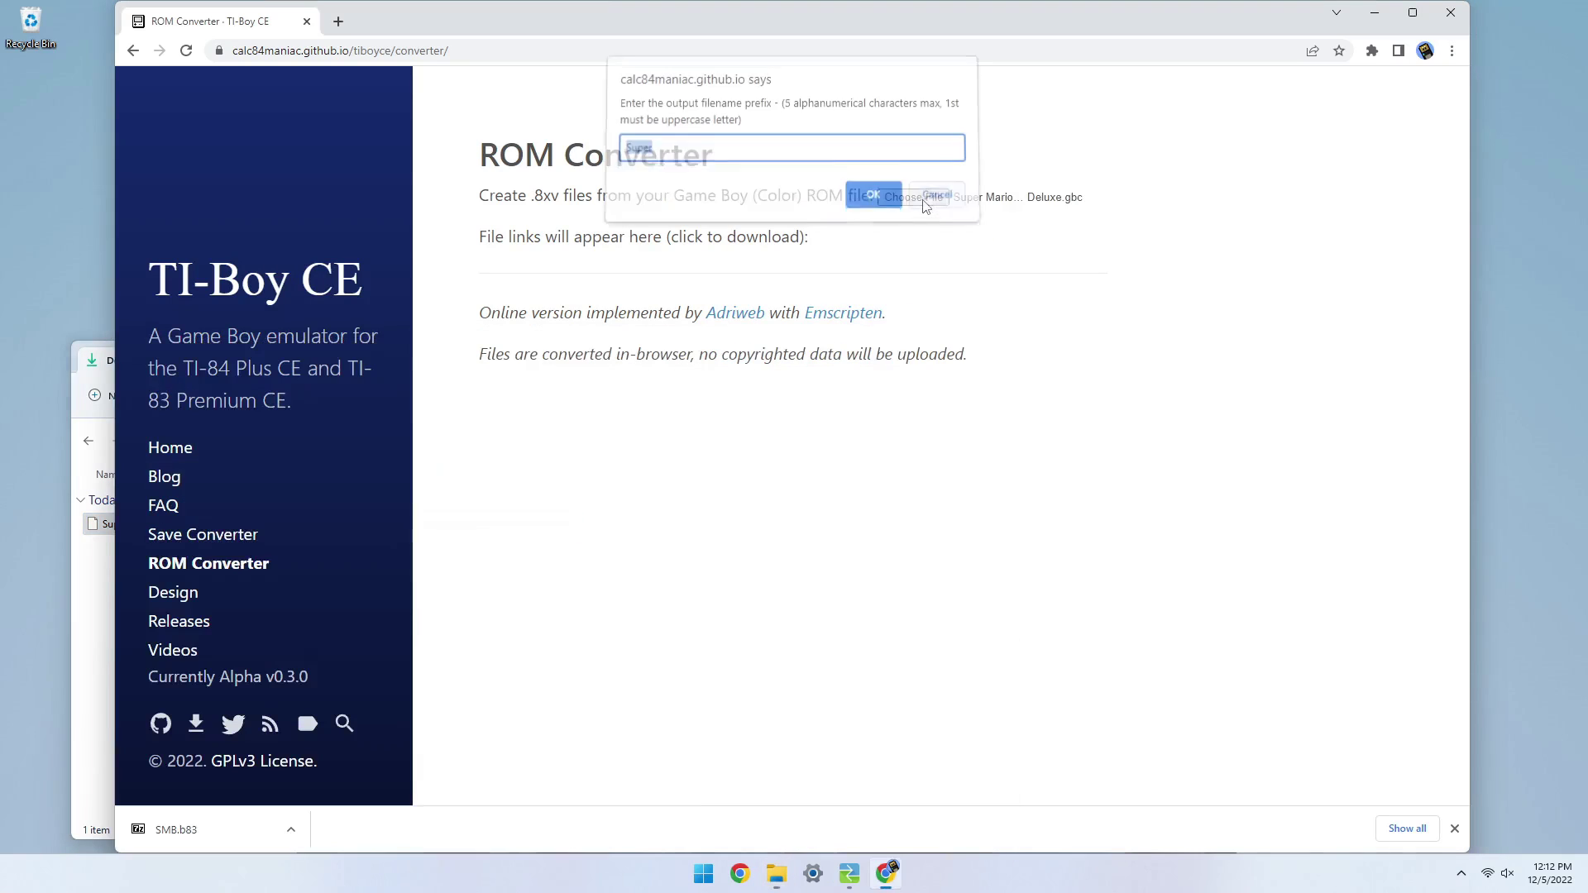
key("BackSpace")
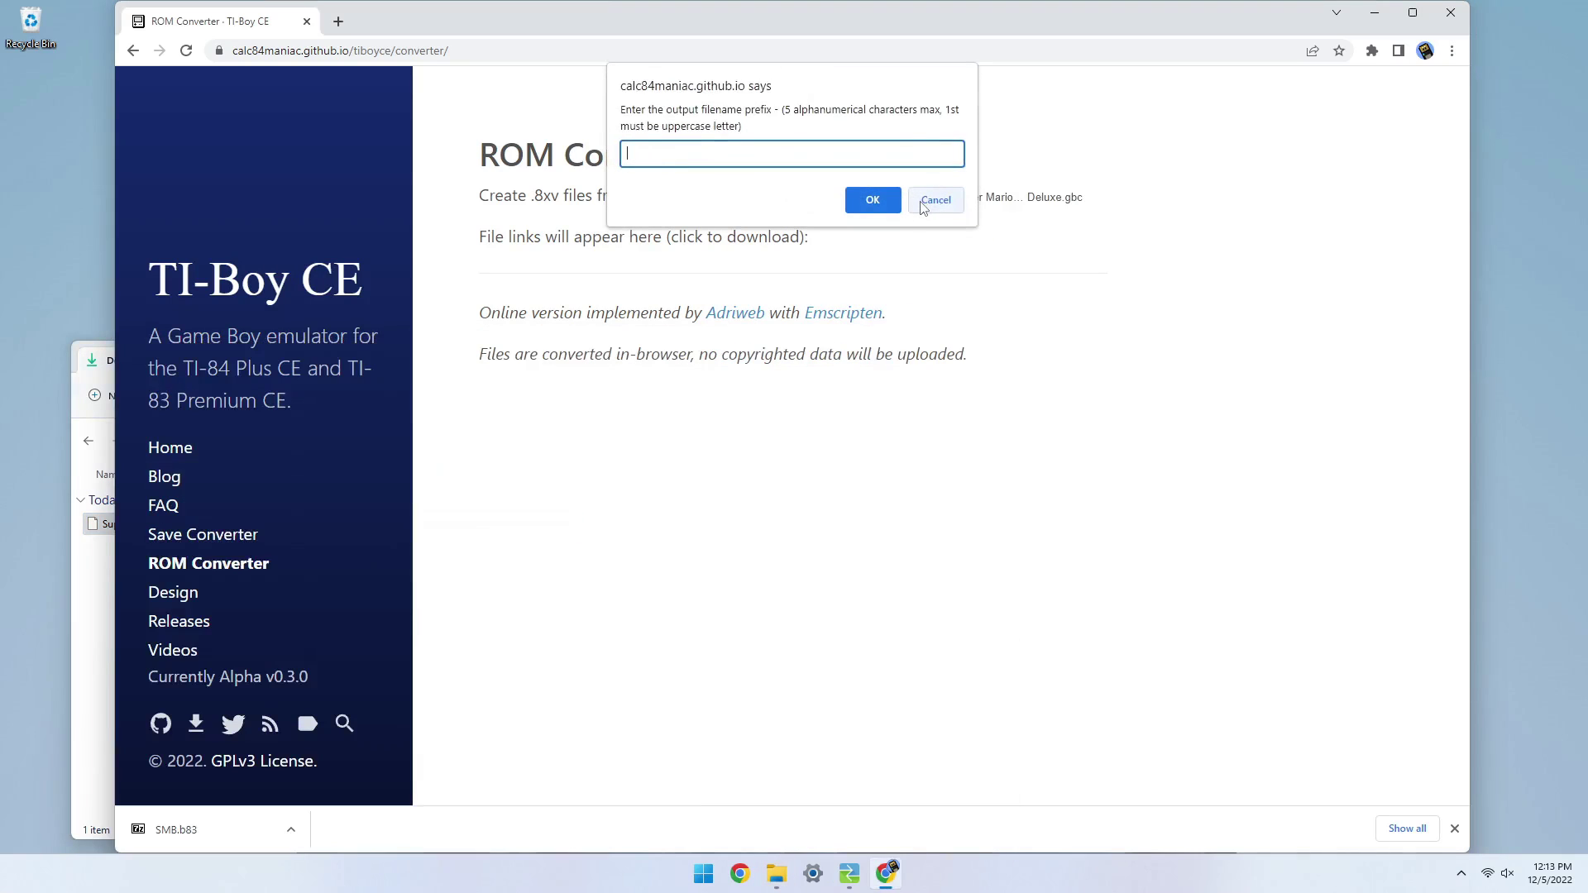
type("SMB")
key("Return")
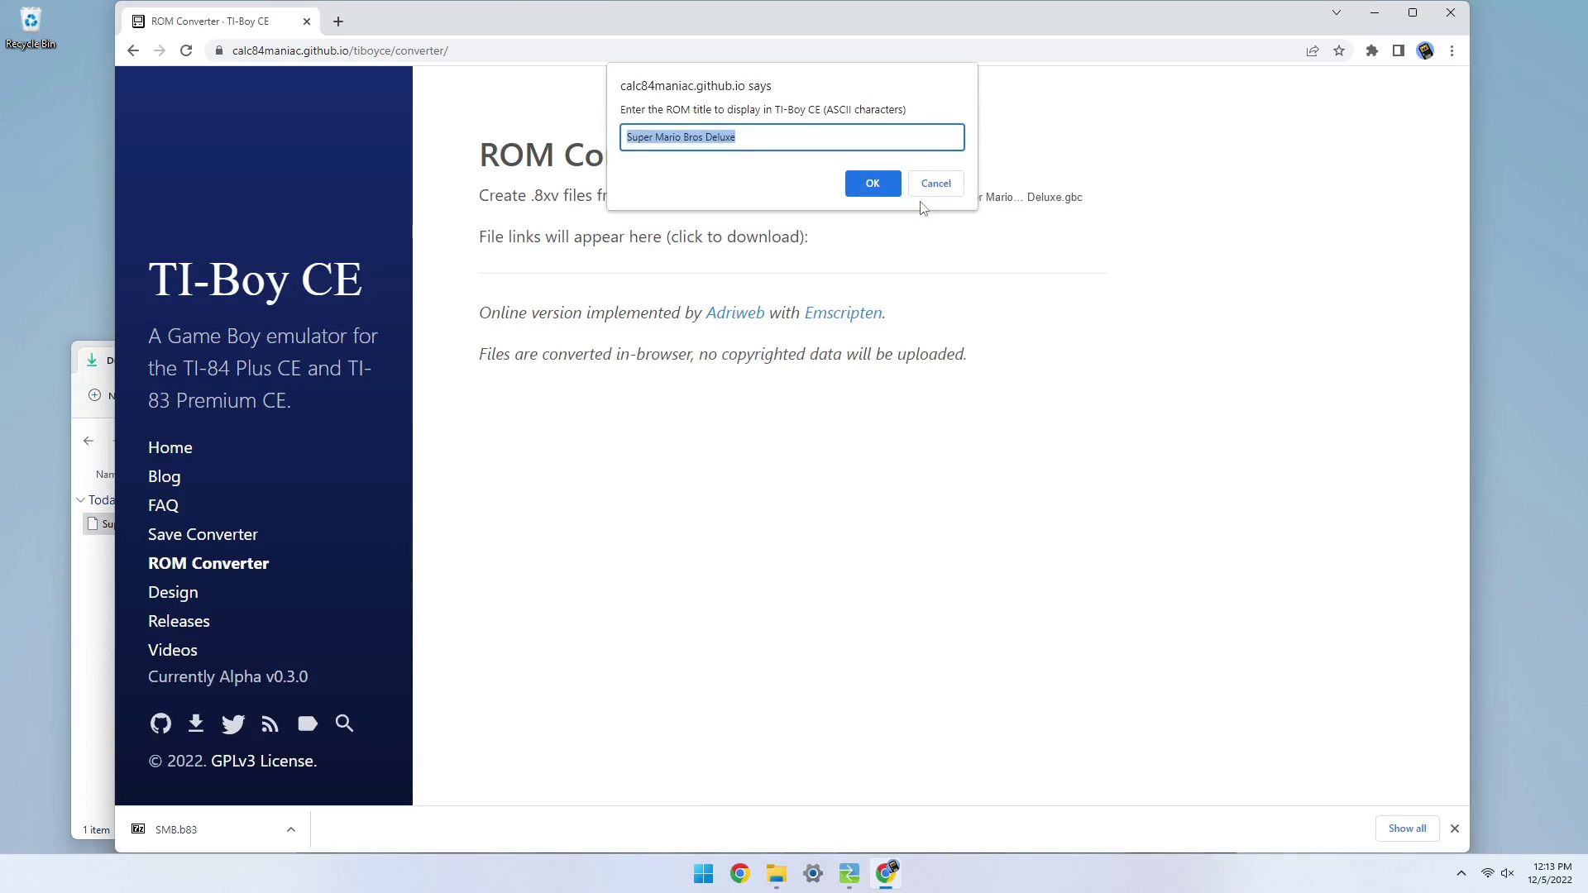
key("Return")
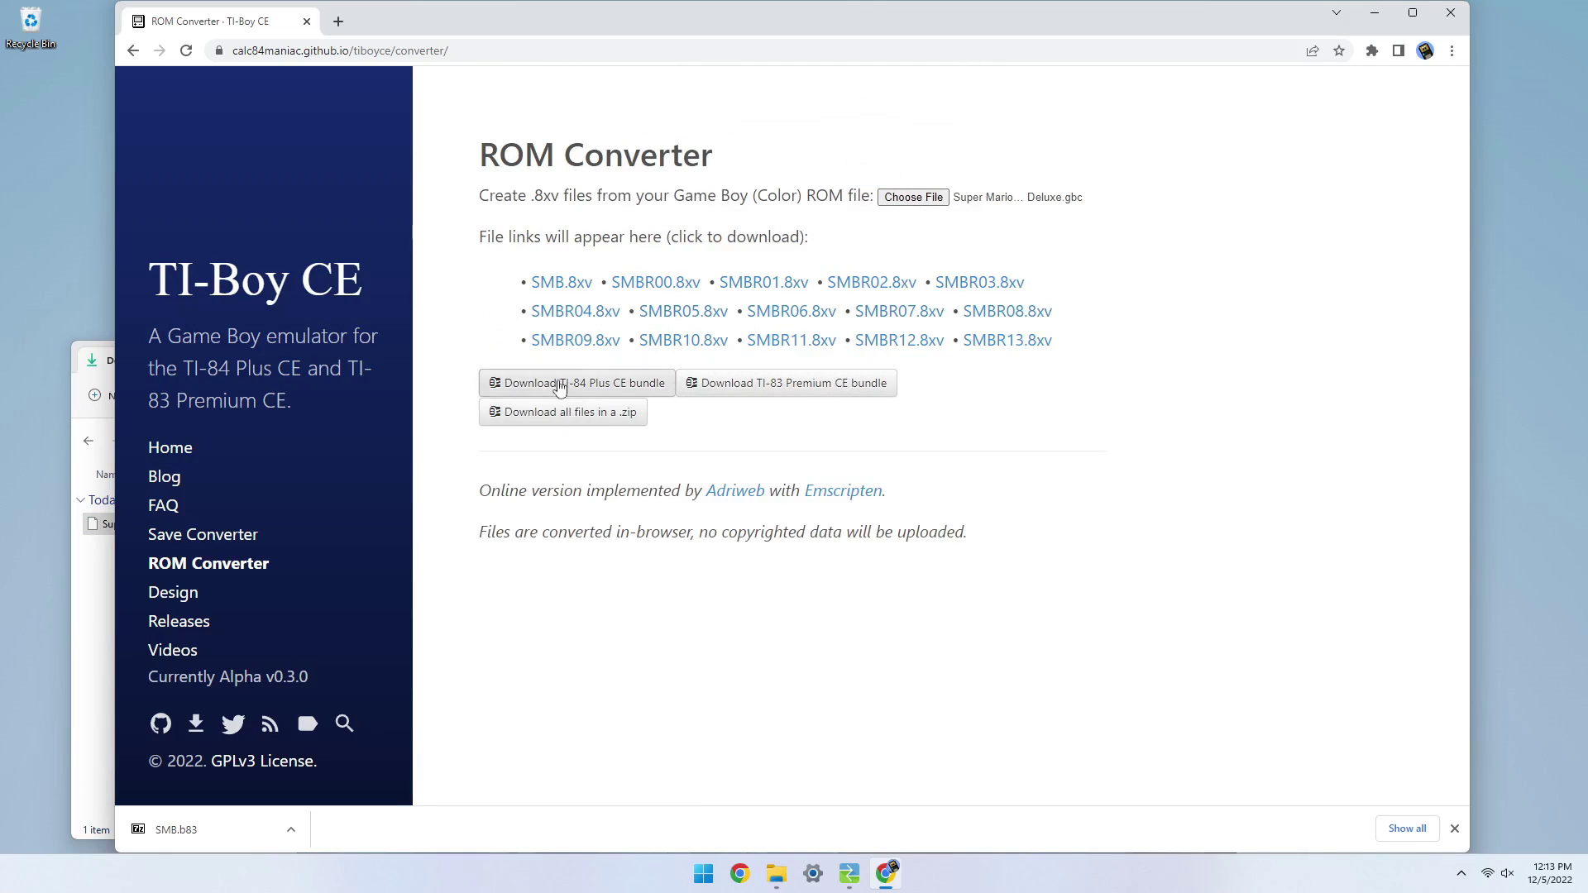
left_click(809, 392)
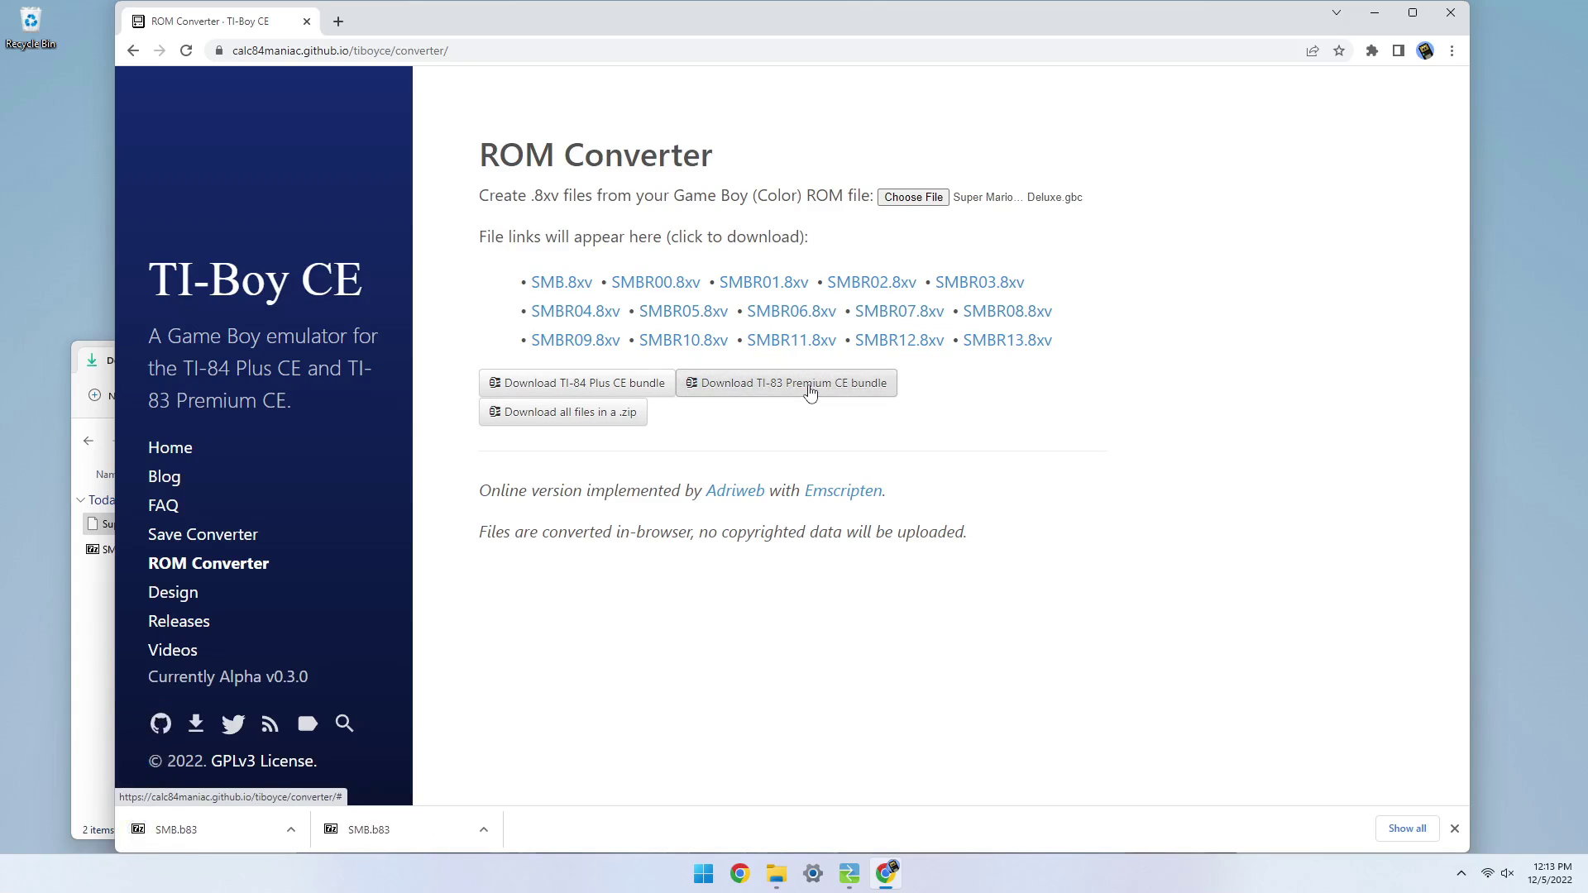
Step: Close the browser and send the SMB.b83 bundle to all connected TI-83 Premium CE calculators in TI Connect CE
key("alt+F4")
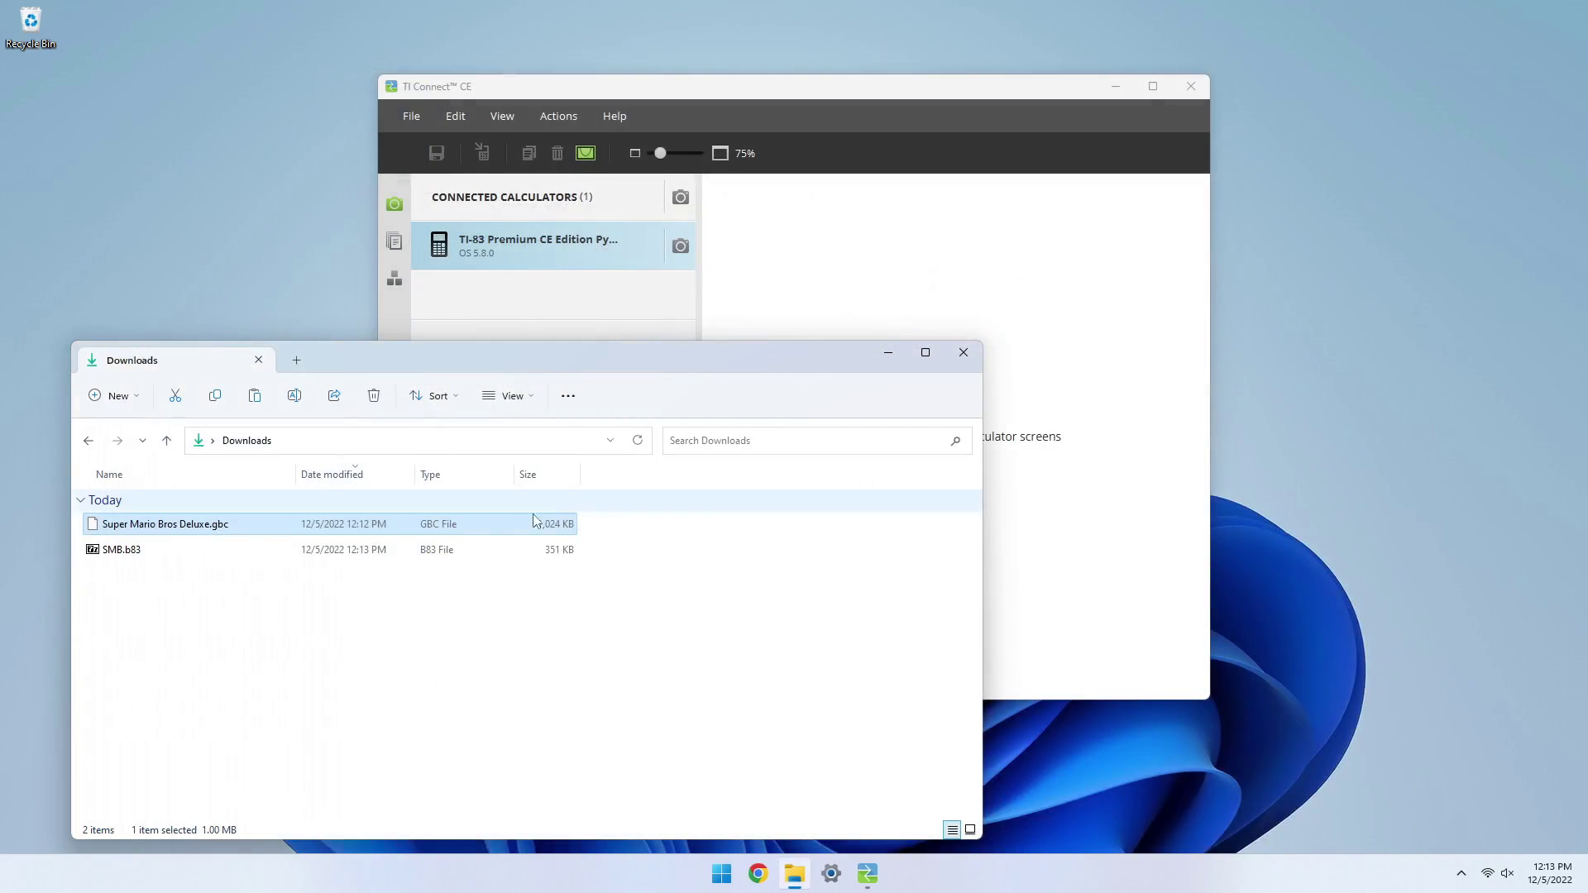
left_click(534, 549)
left_click_drag(422, 555, 522, 257)
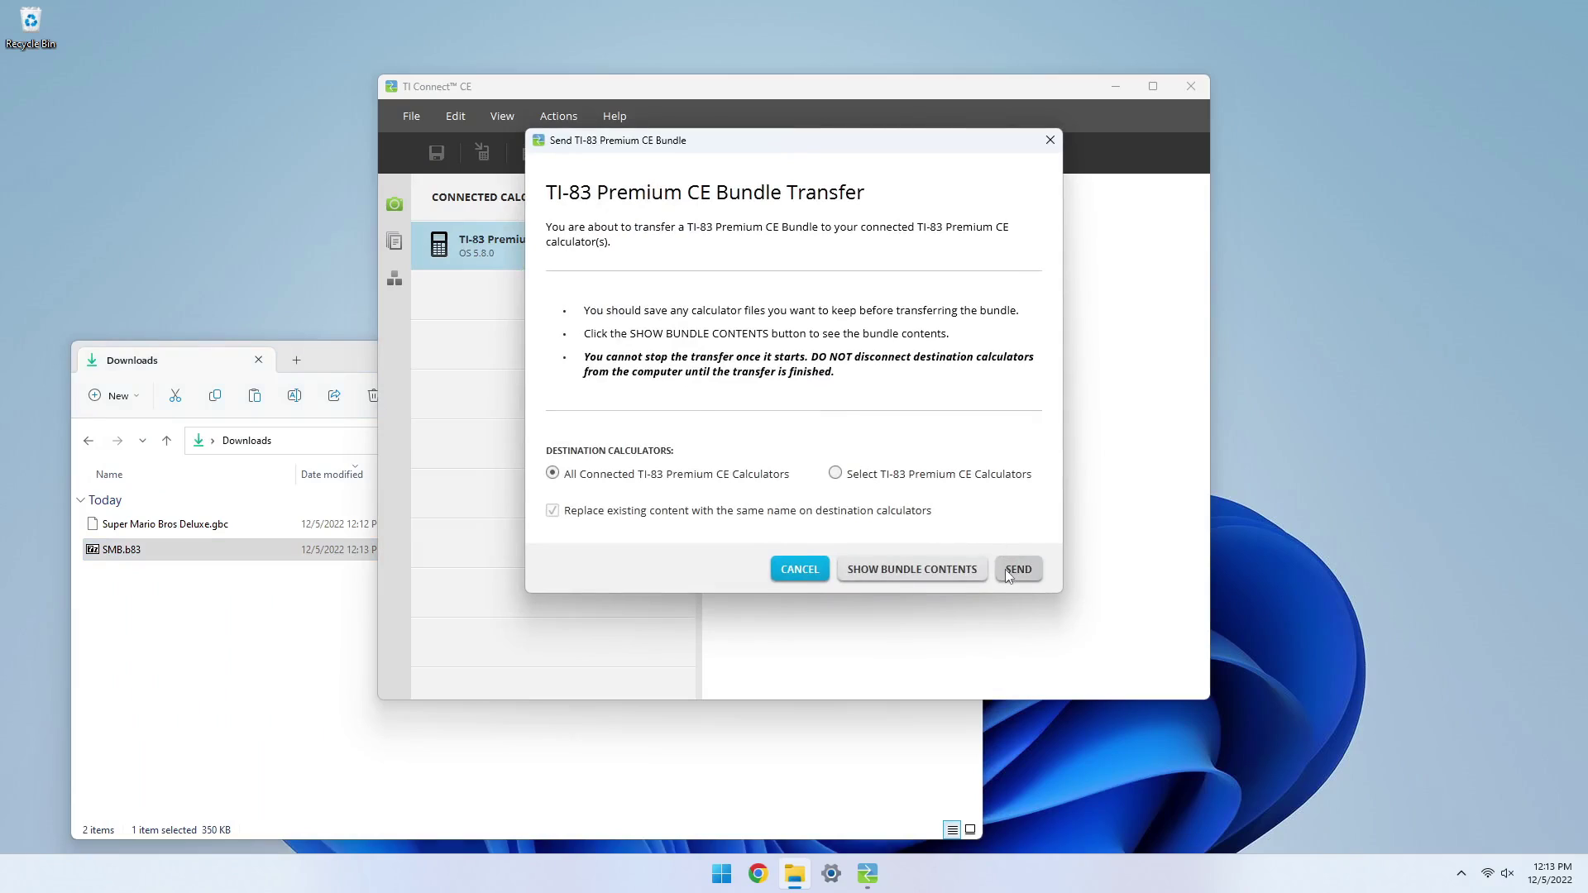
left_click(1017, 569)
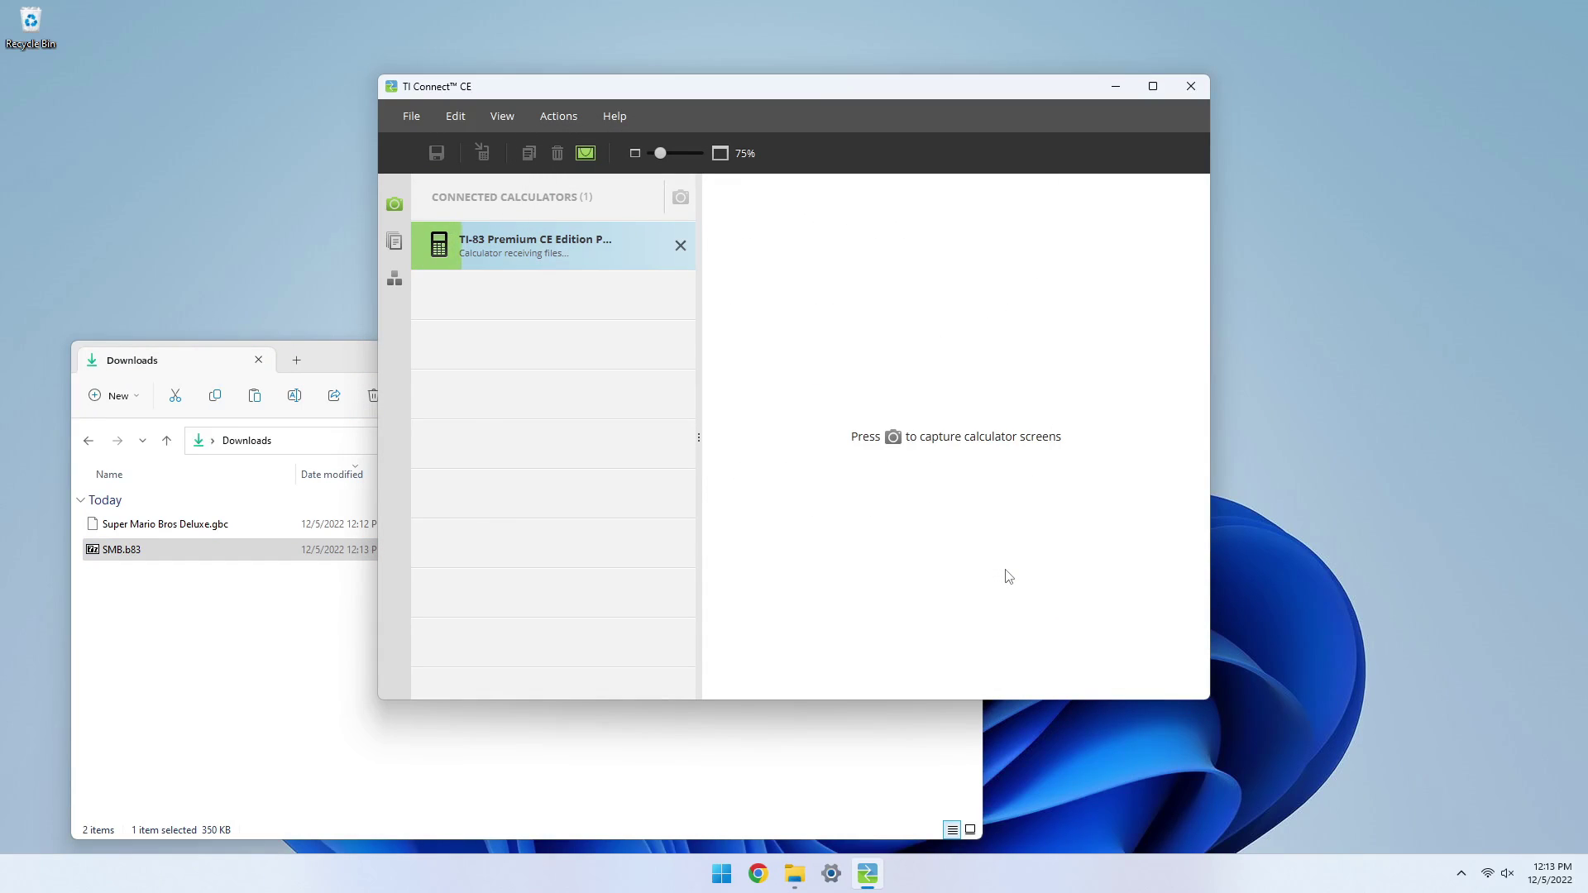